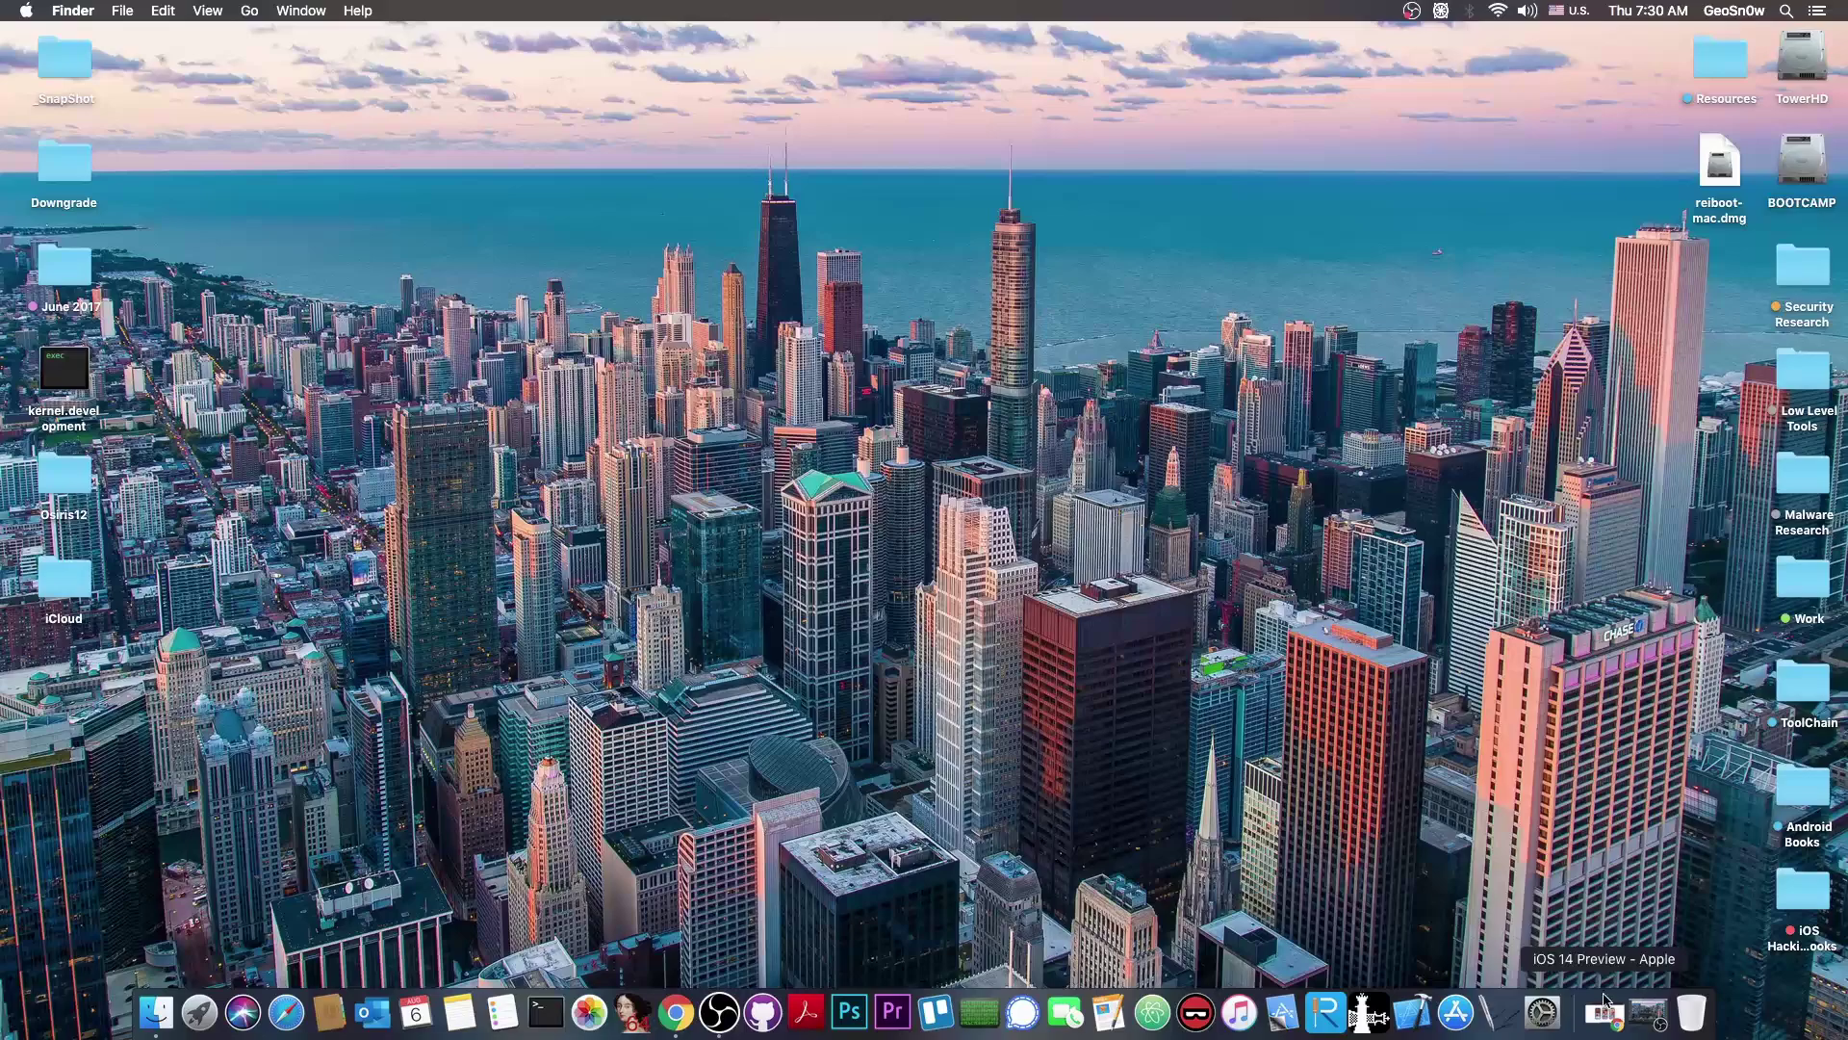
Restore Chrome, skim the iOS 14 page, and switch to the Tenorshare ReiBoot (Mac) tab.
left_click(1604, 1012)
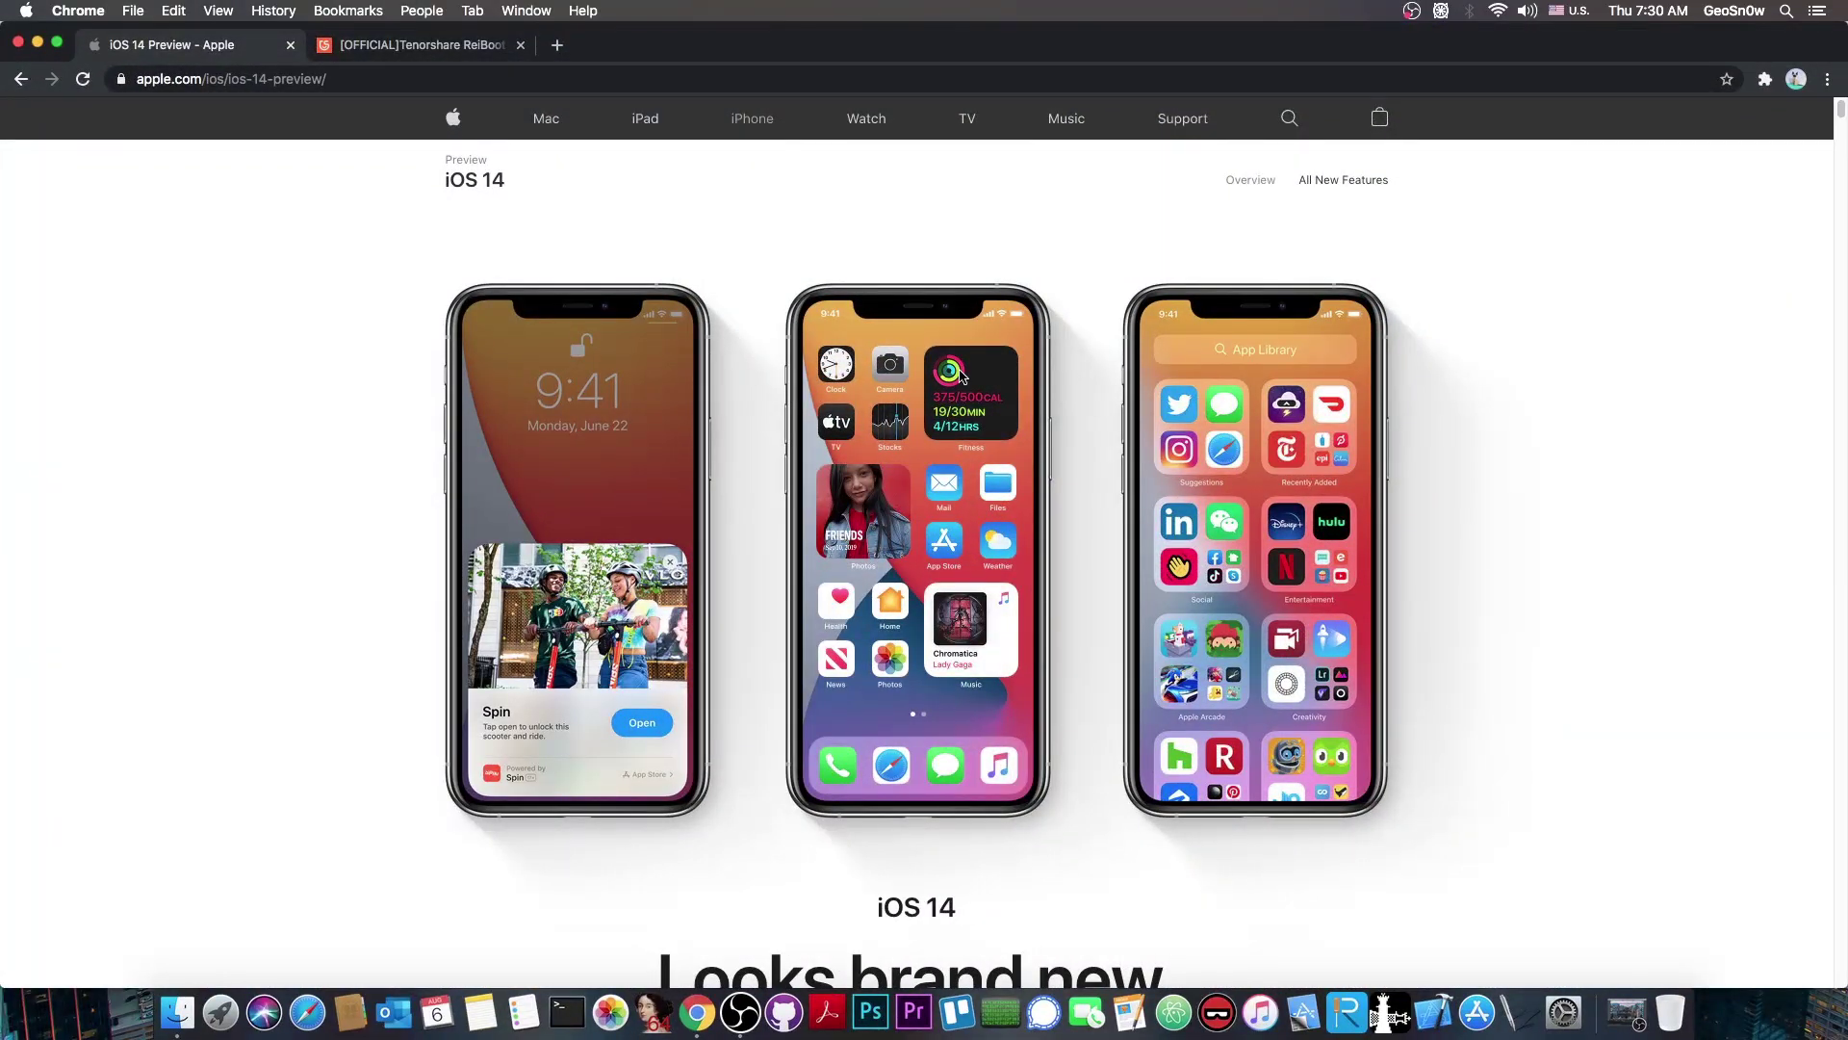
scroll(1020, 371, "down", 5)
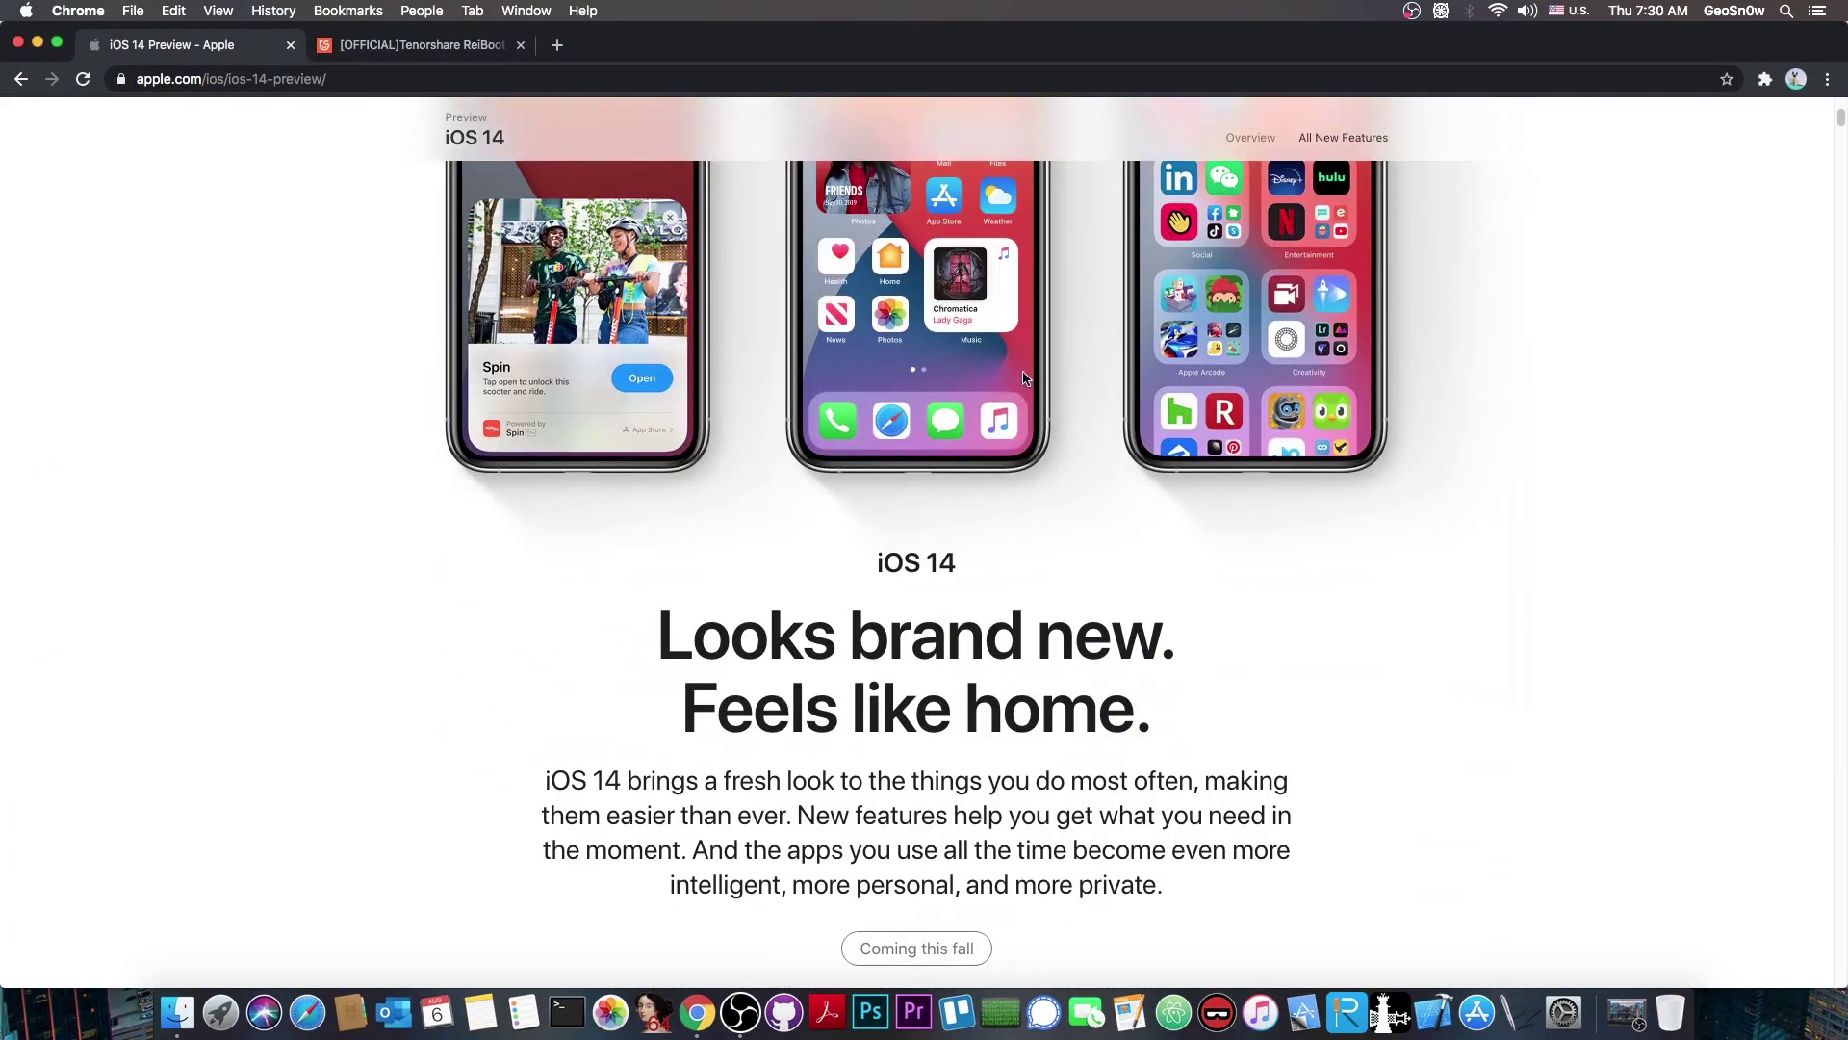
scroll(1023, 378, "down", 5)
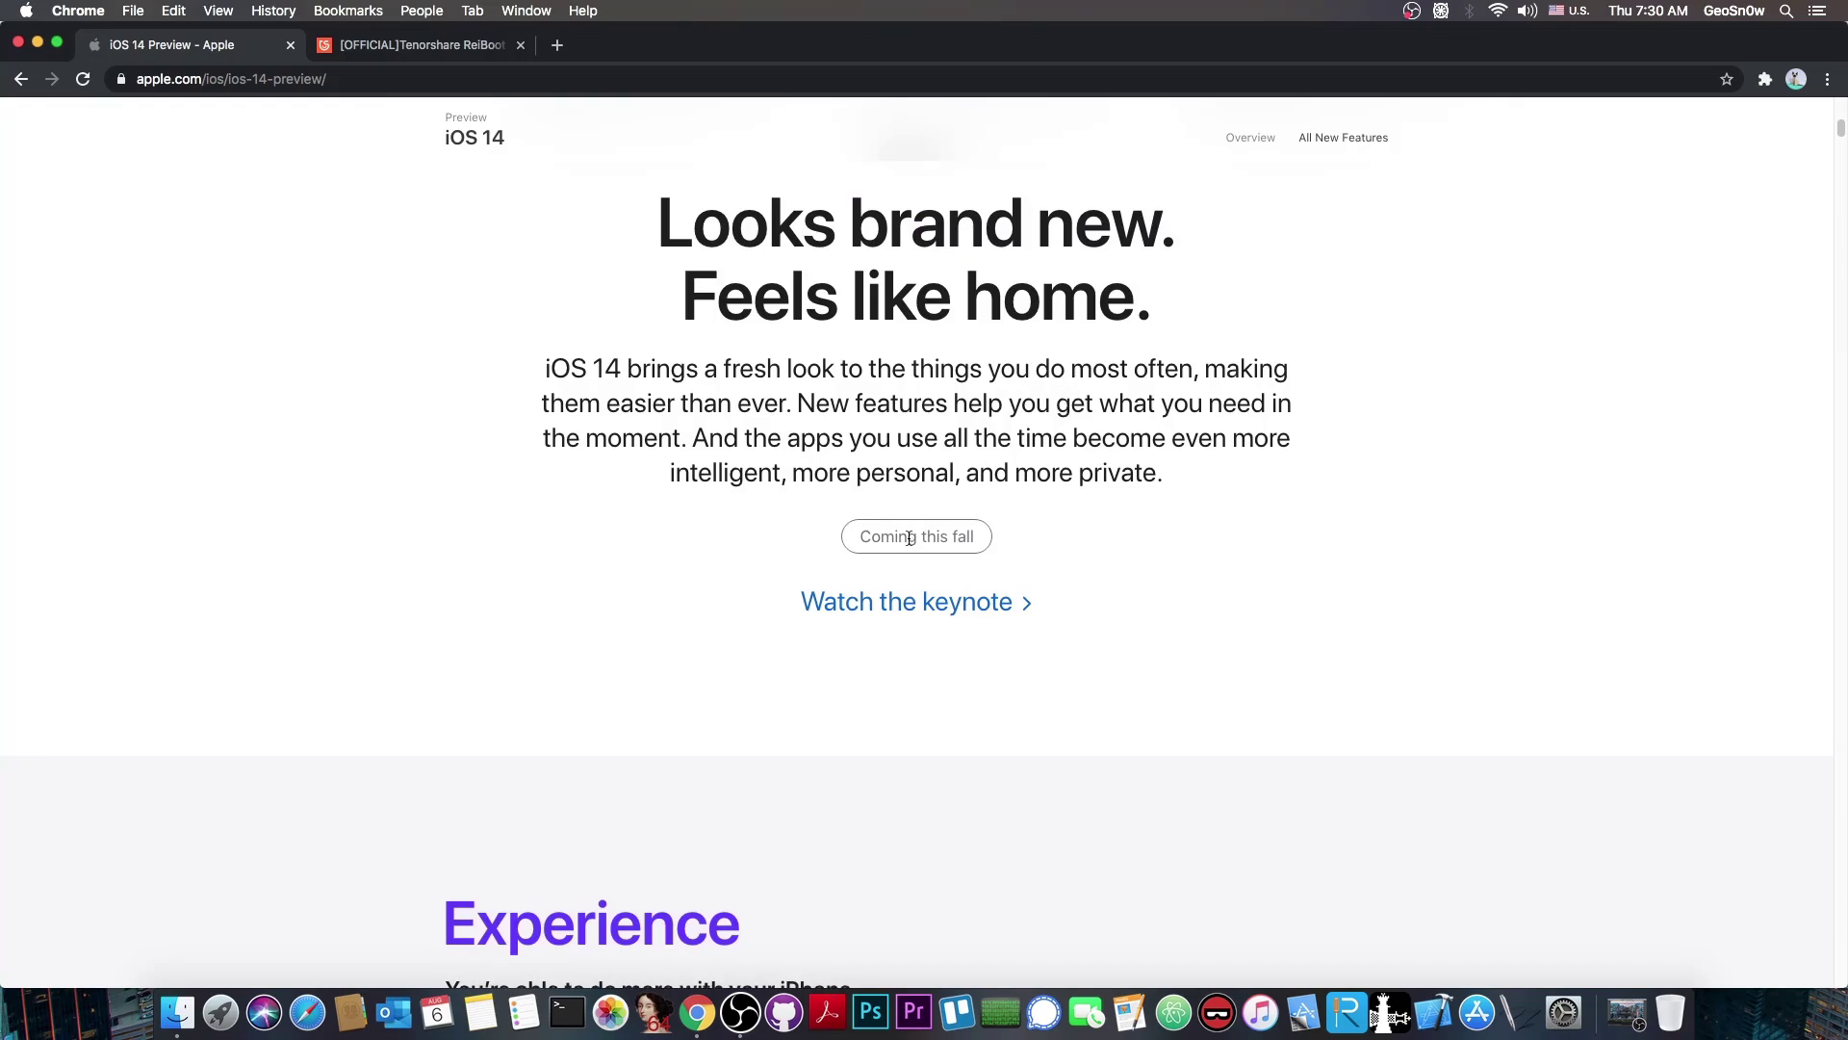
scroll(909, 539, "up", 10)
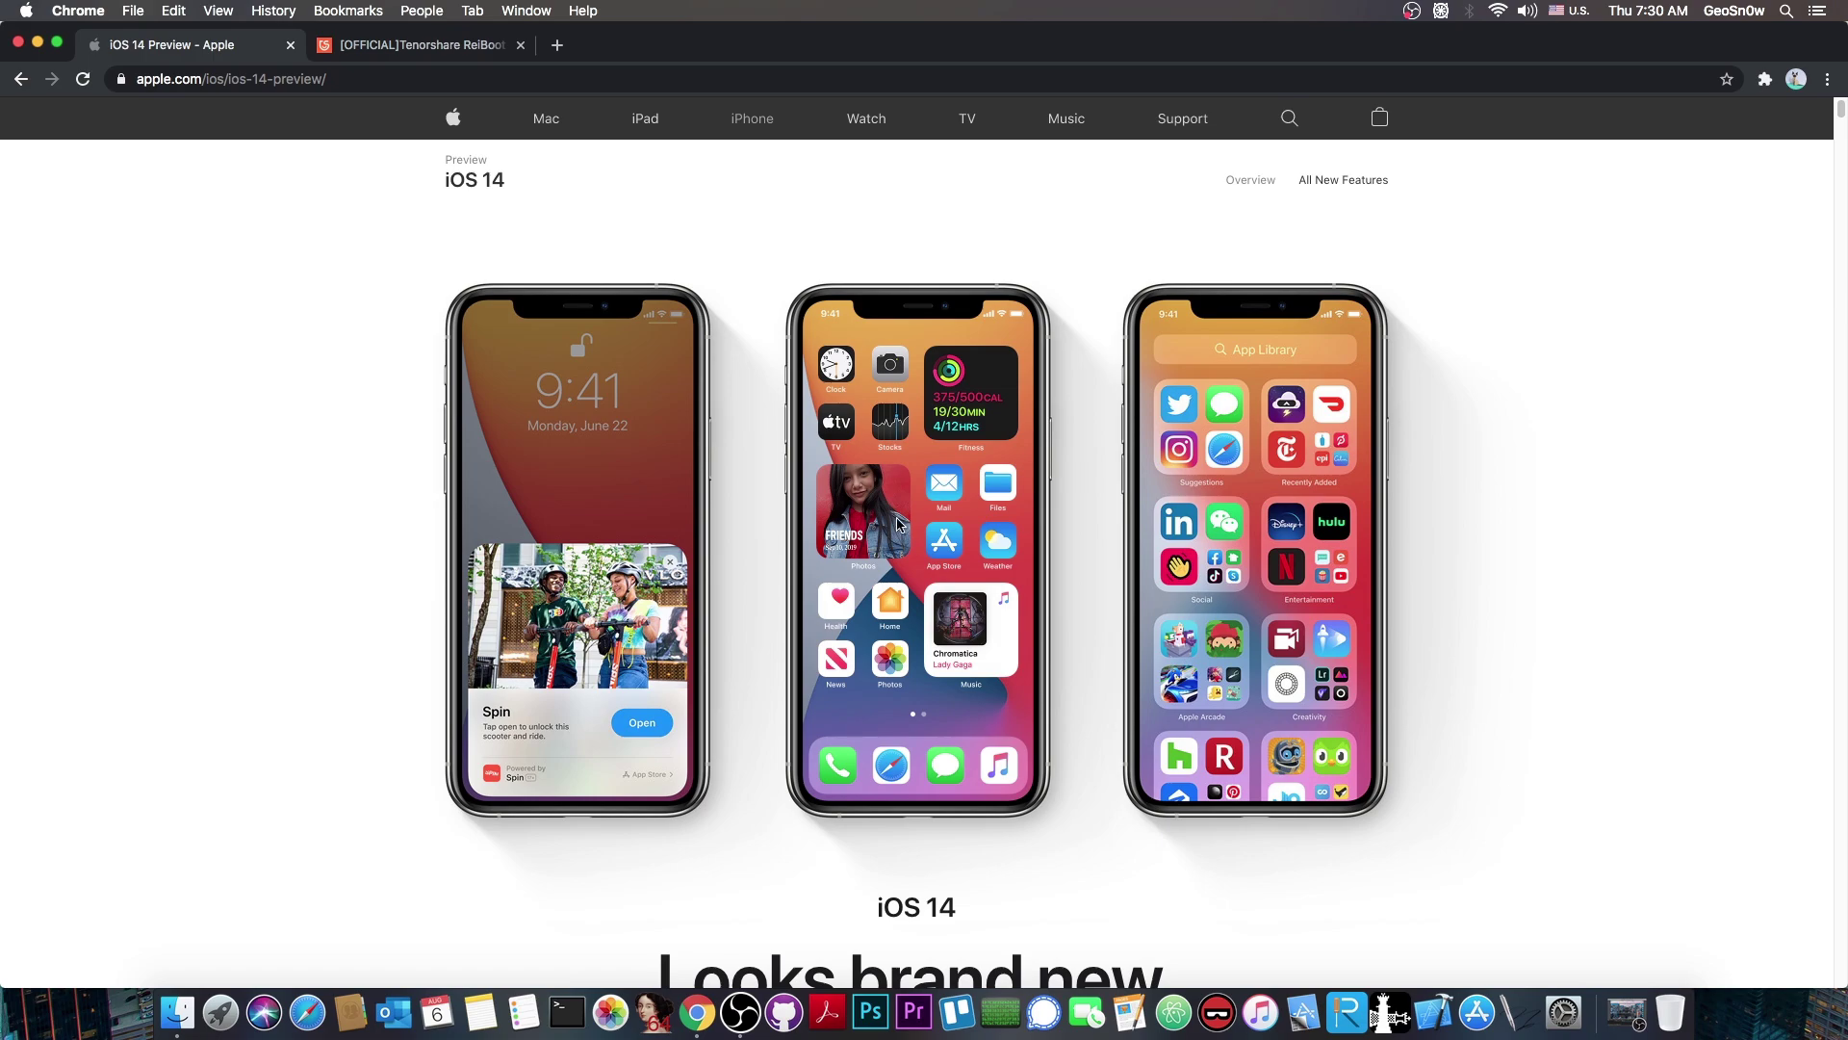
scroll(898, 524, "down", 5)
left_click(472, 44)
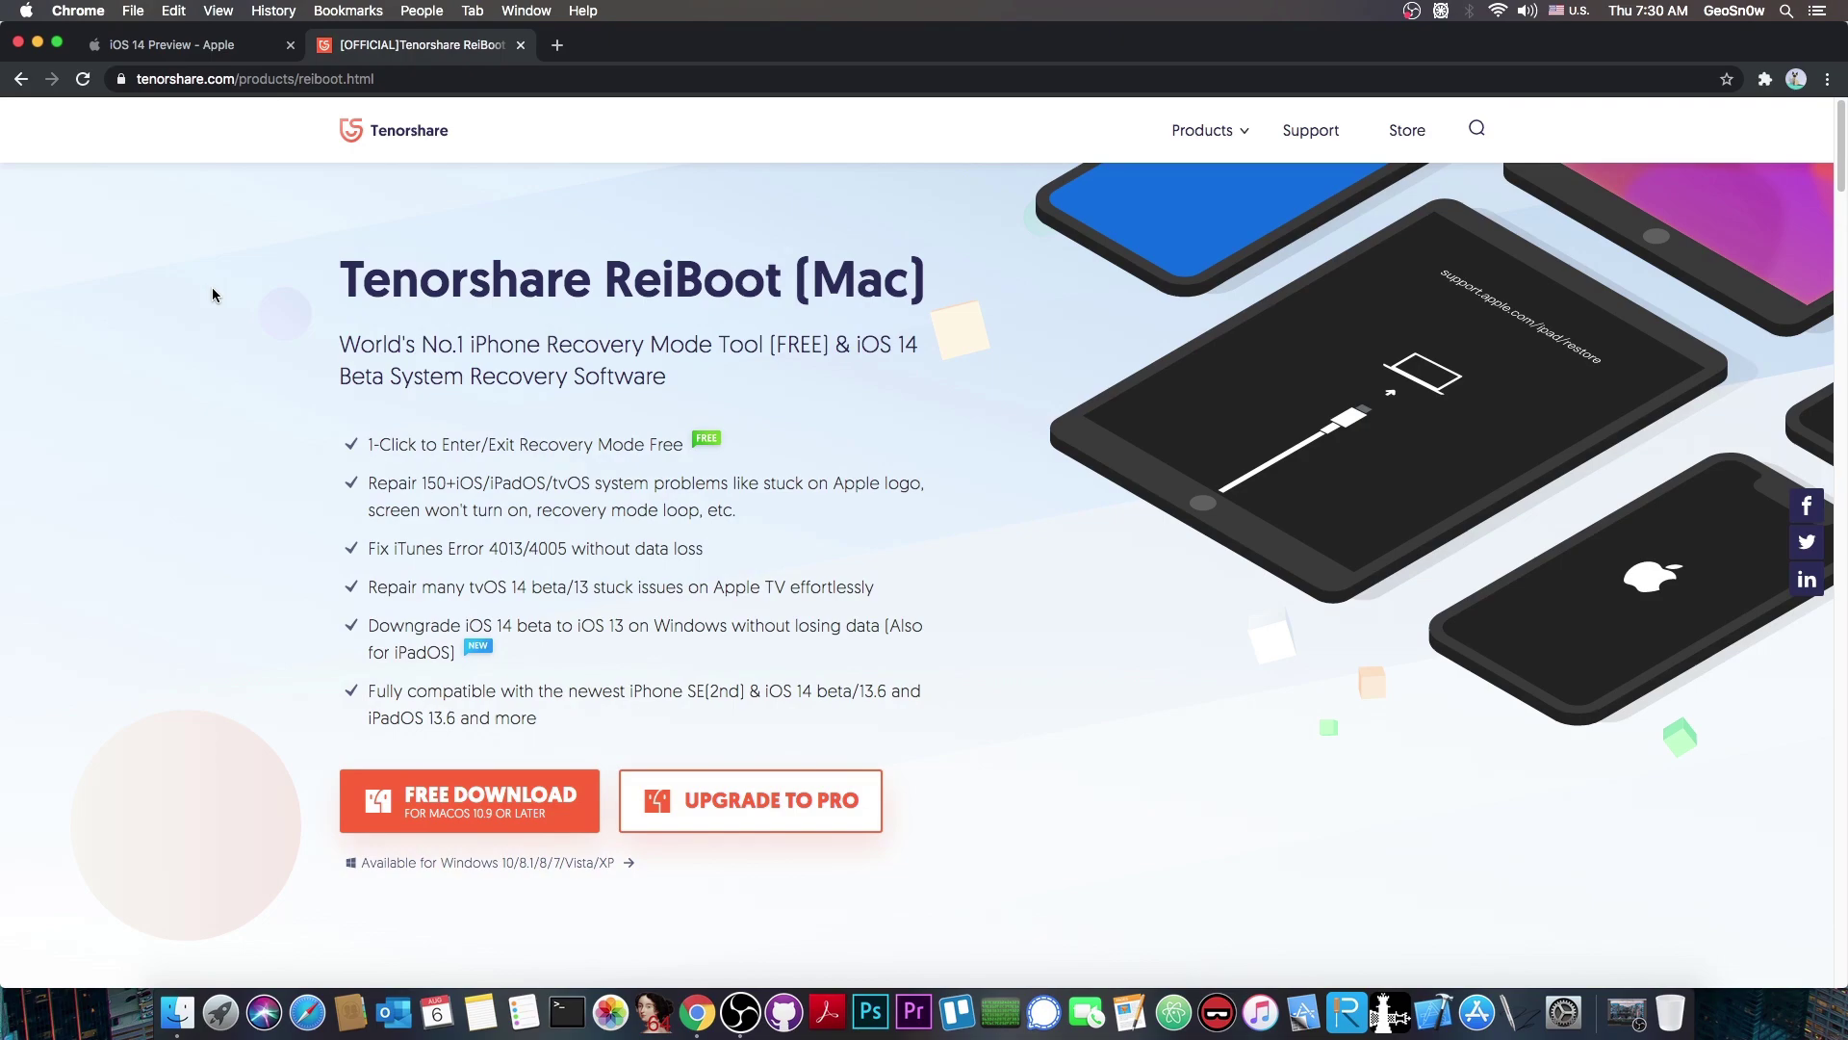
Scroll briefly through the ReiBoot (Mac) product page.
scroll(422, 301, "down", 1)
scroll(1560, 422, "up", 1)
Minimize Chrome and mount the reiboot-mac.dmg disk image from the desktop.
left_click(39, 43)
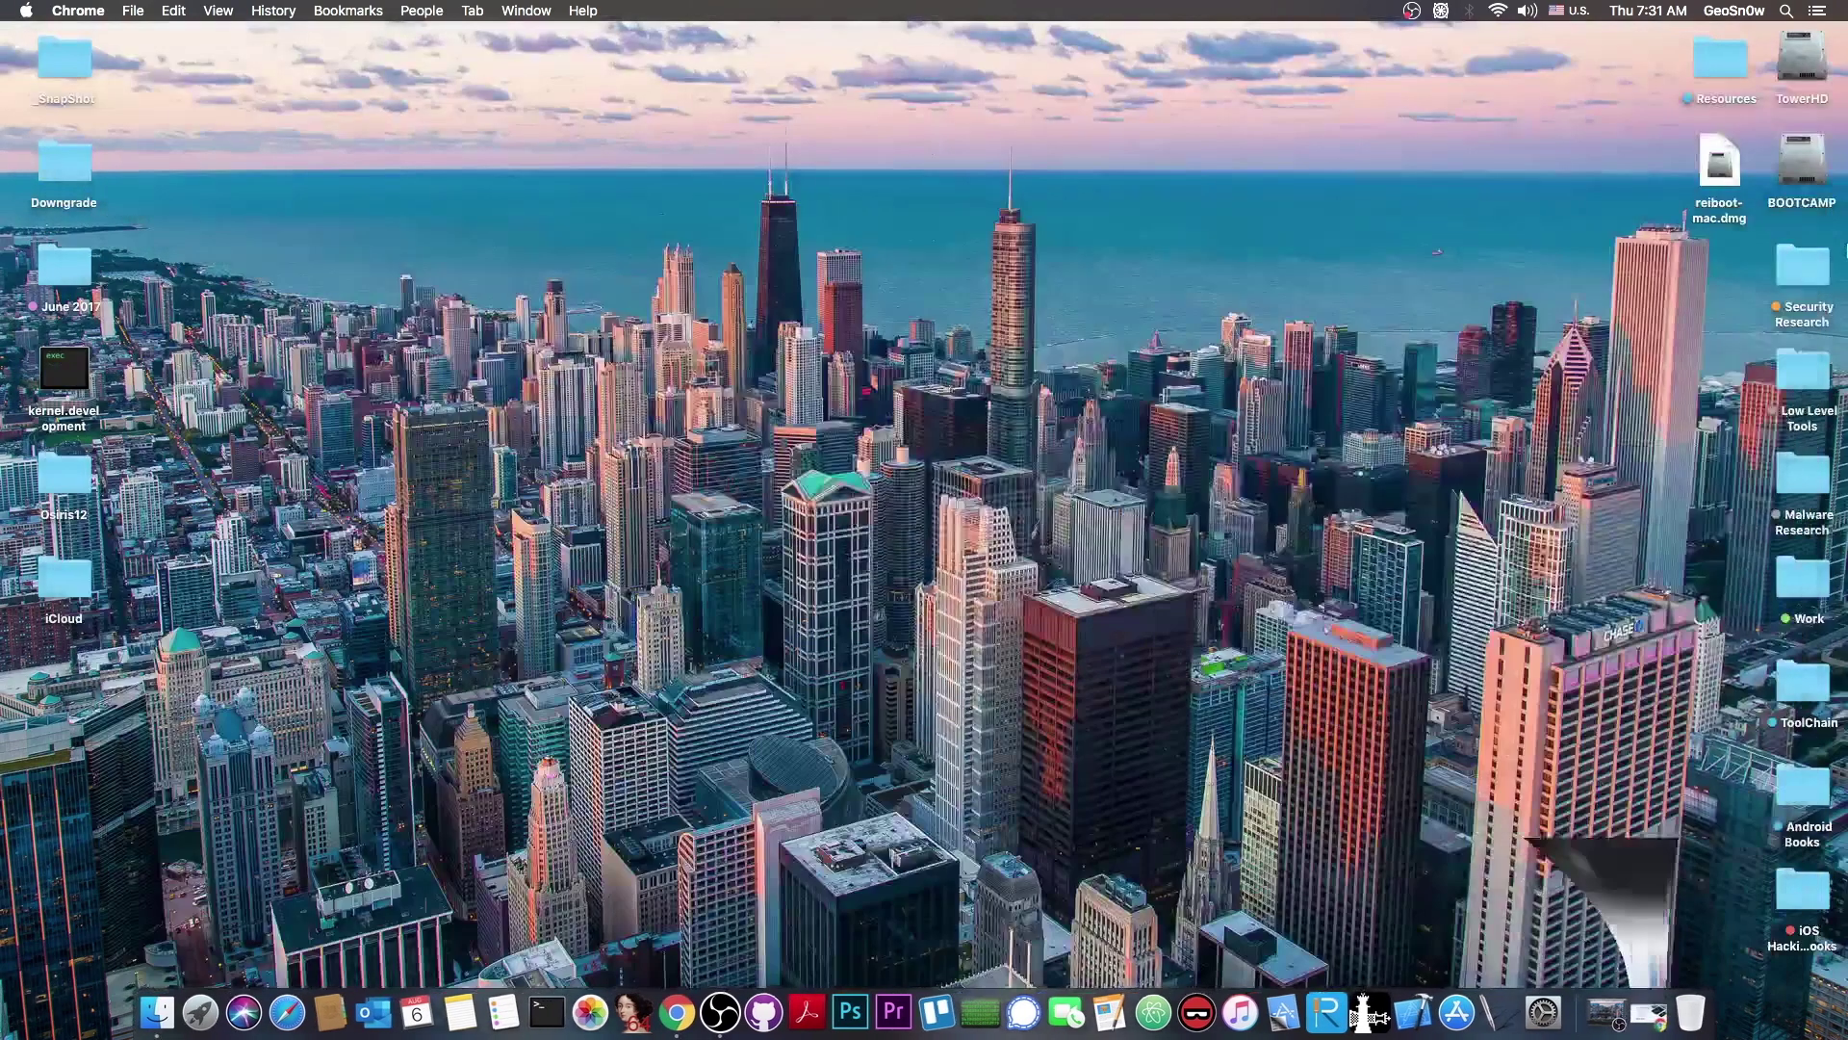
left_click(1721, 219)
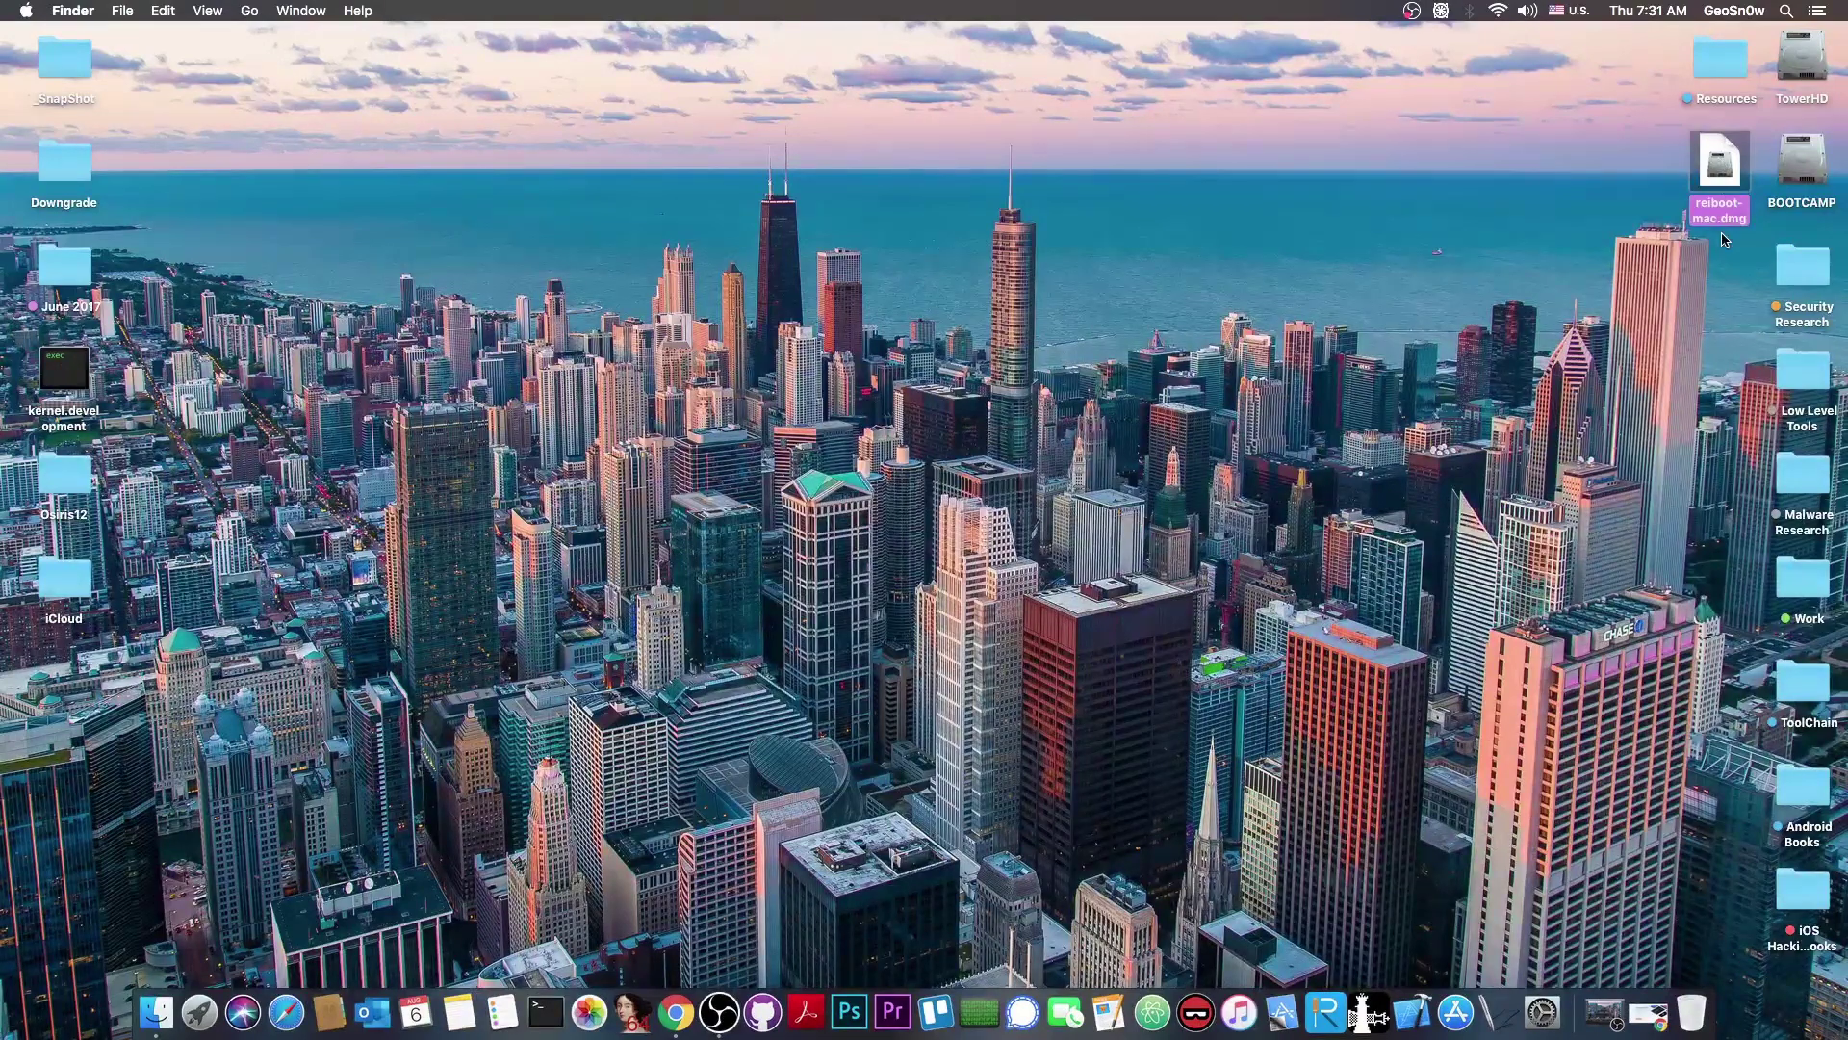
double_click(1718, 174)
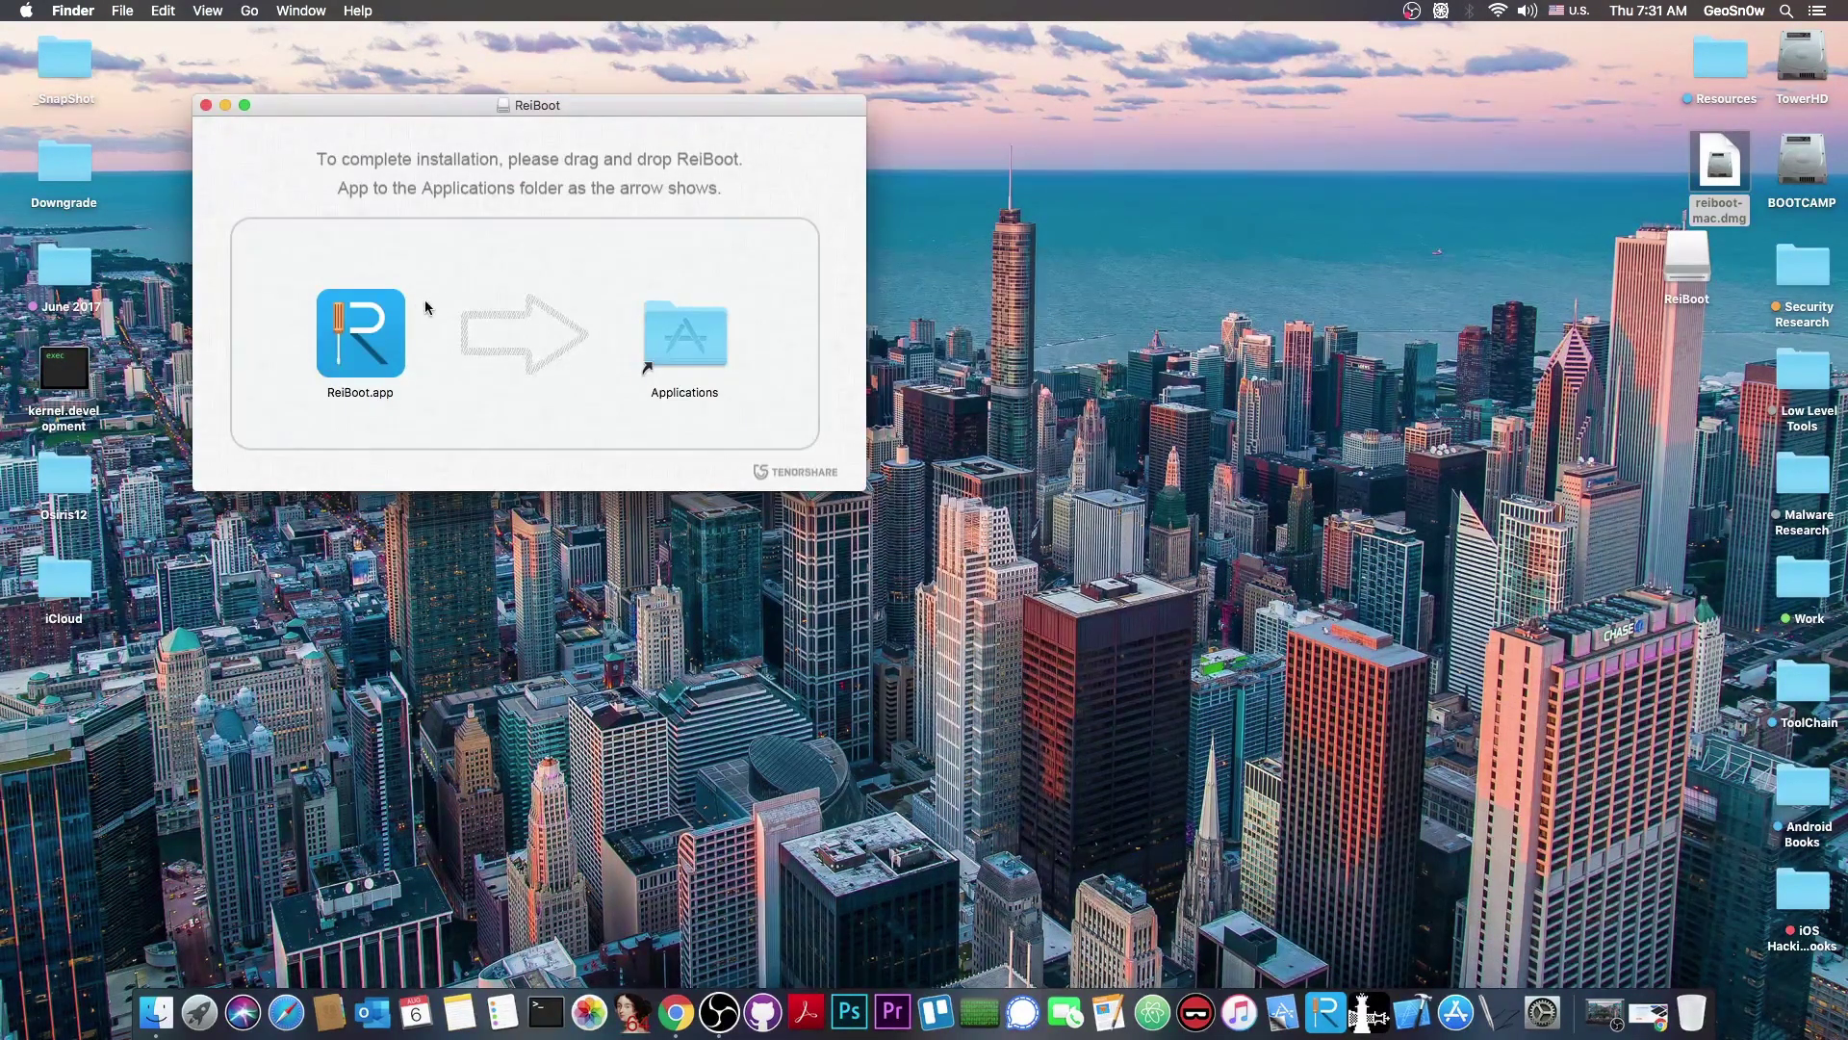
Install ReiBoot.app into Applications, close the installer window, and launch ReiBoot.
left_click_drag(371, 341, 674, 332)
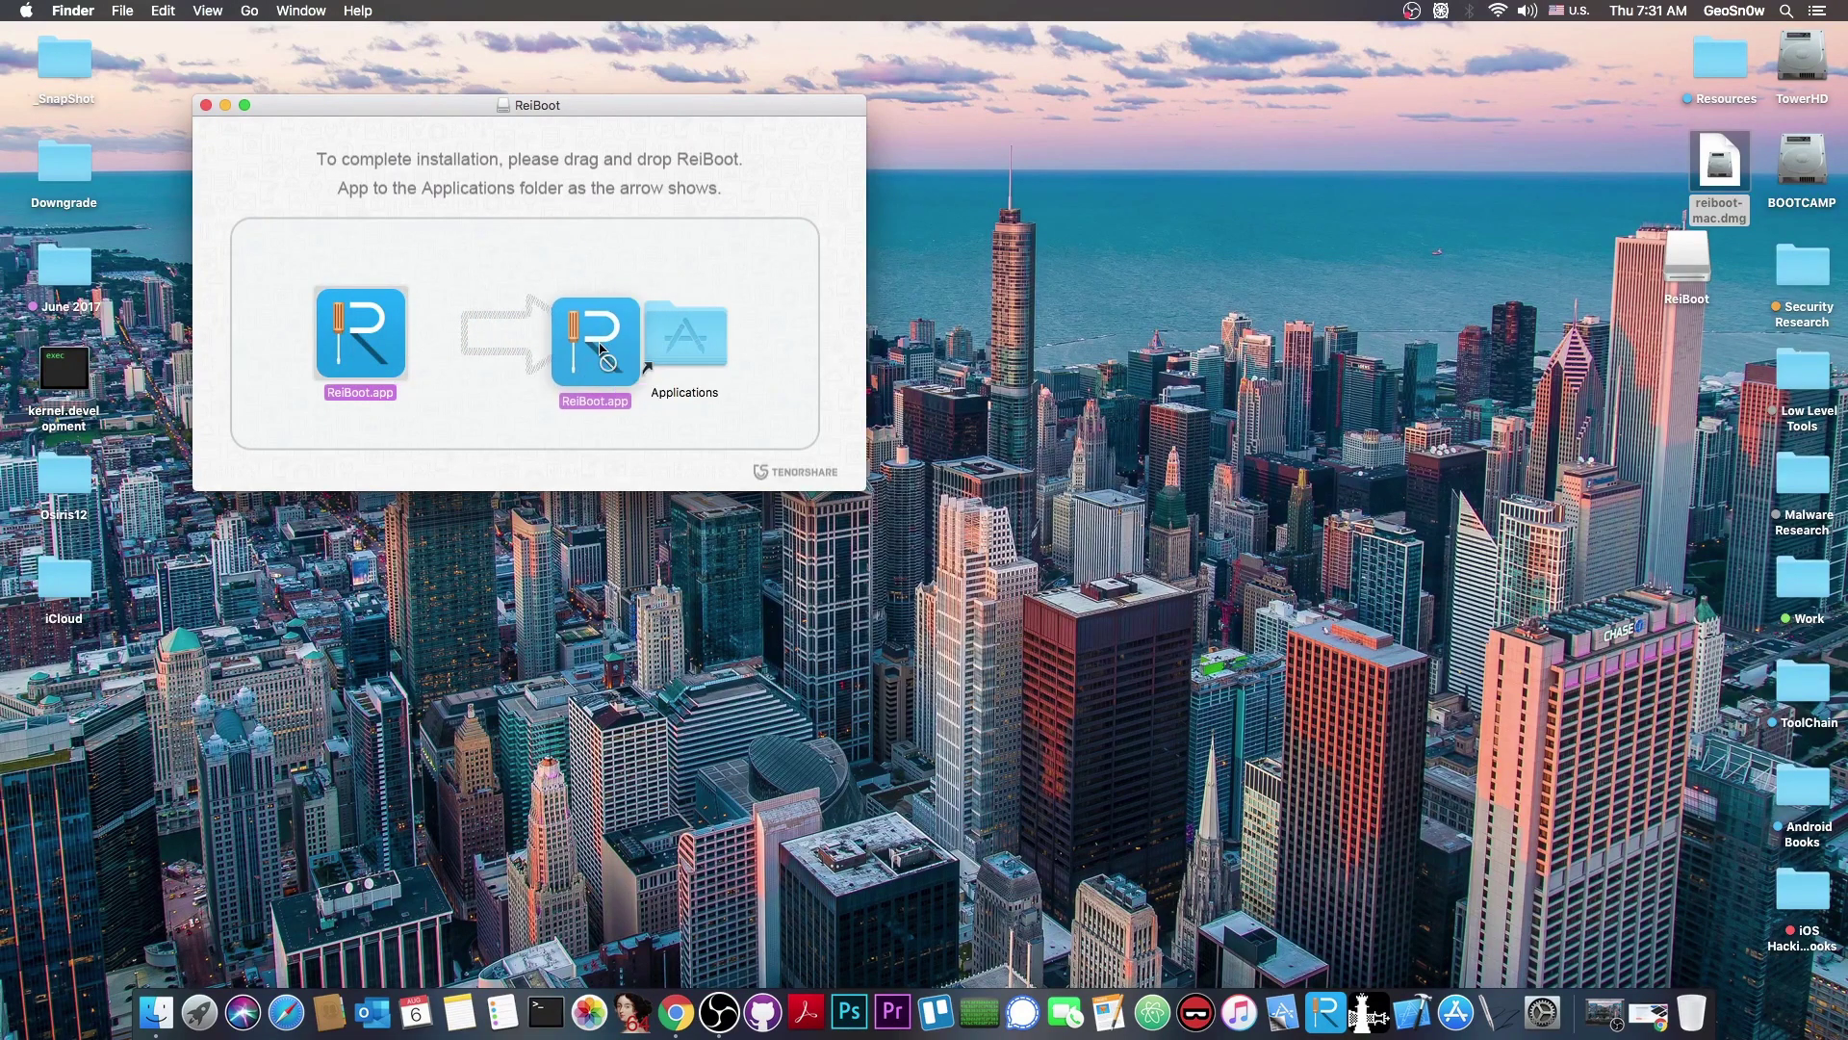
left_click(206, 105)
left_click(1328, 1013)
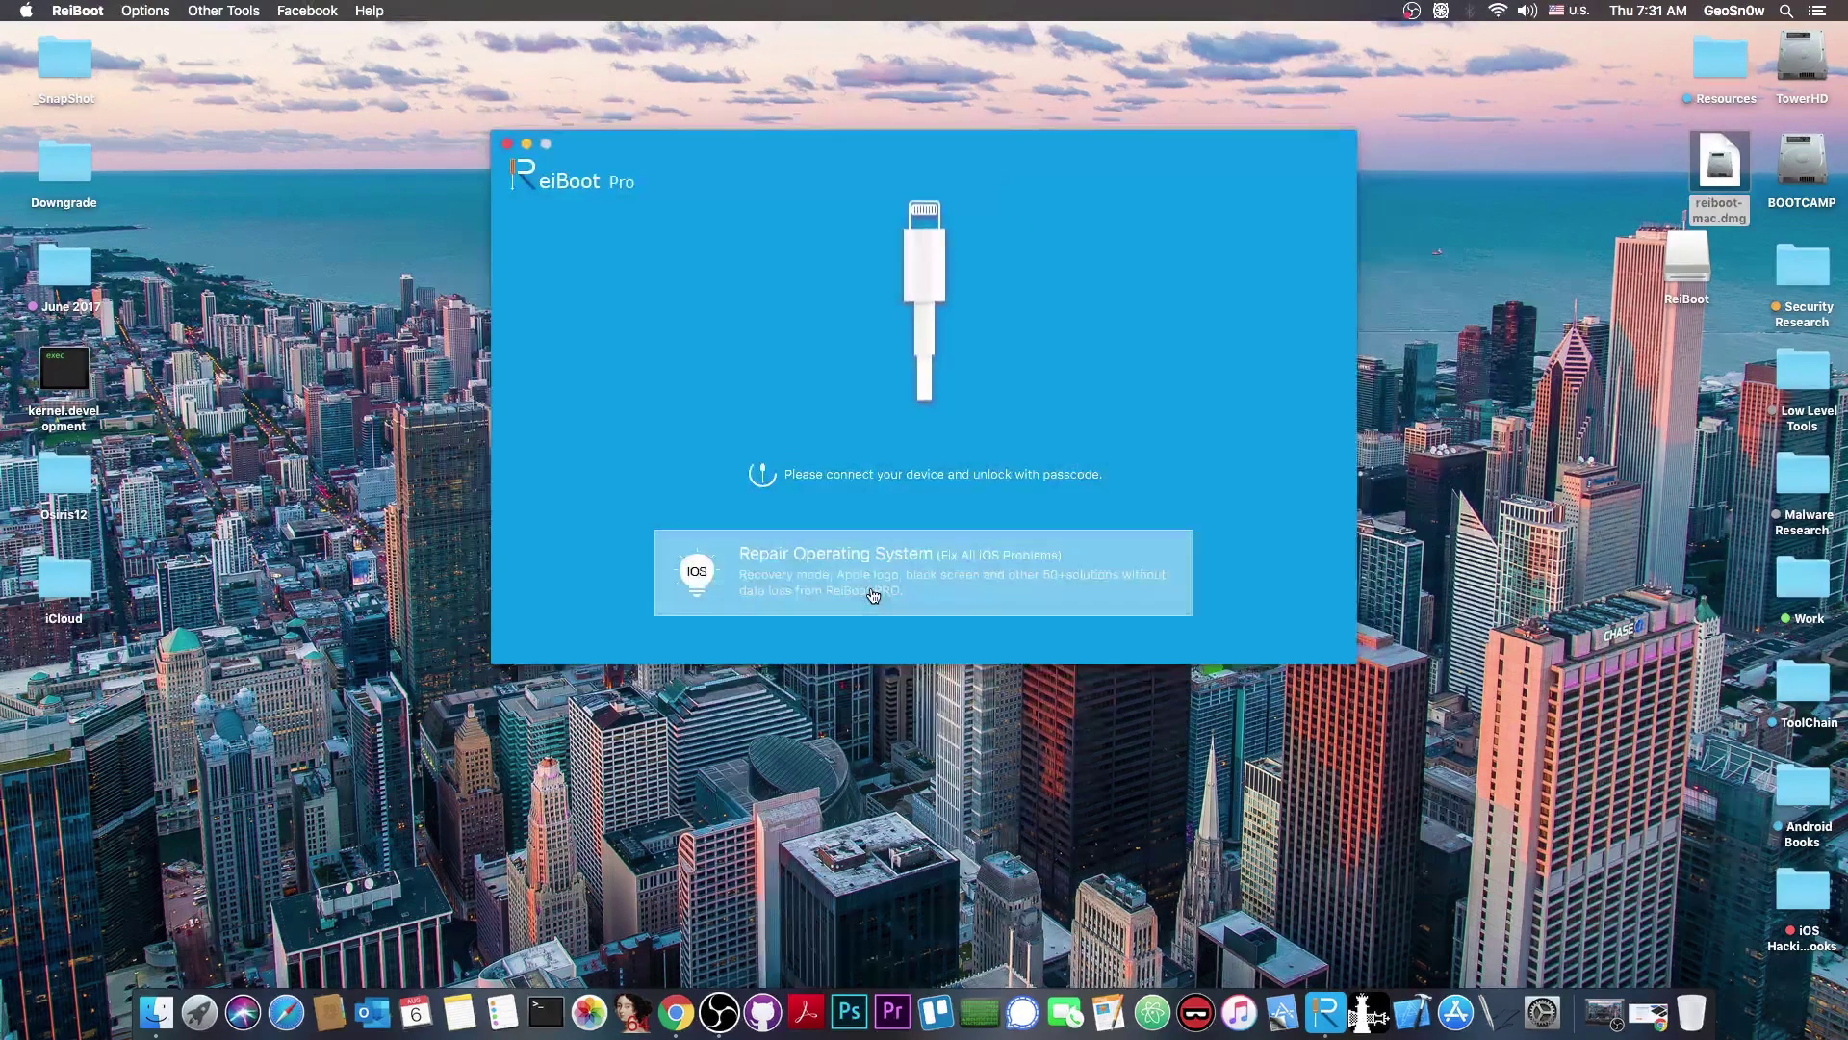
Reposition the ReiBoot window and put the iPad Mini4 into recovery mode.
left_click_drag(915, 131, 922, 153)
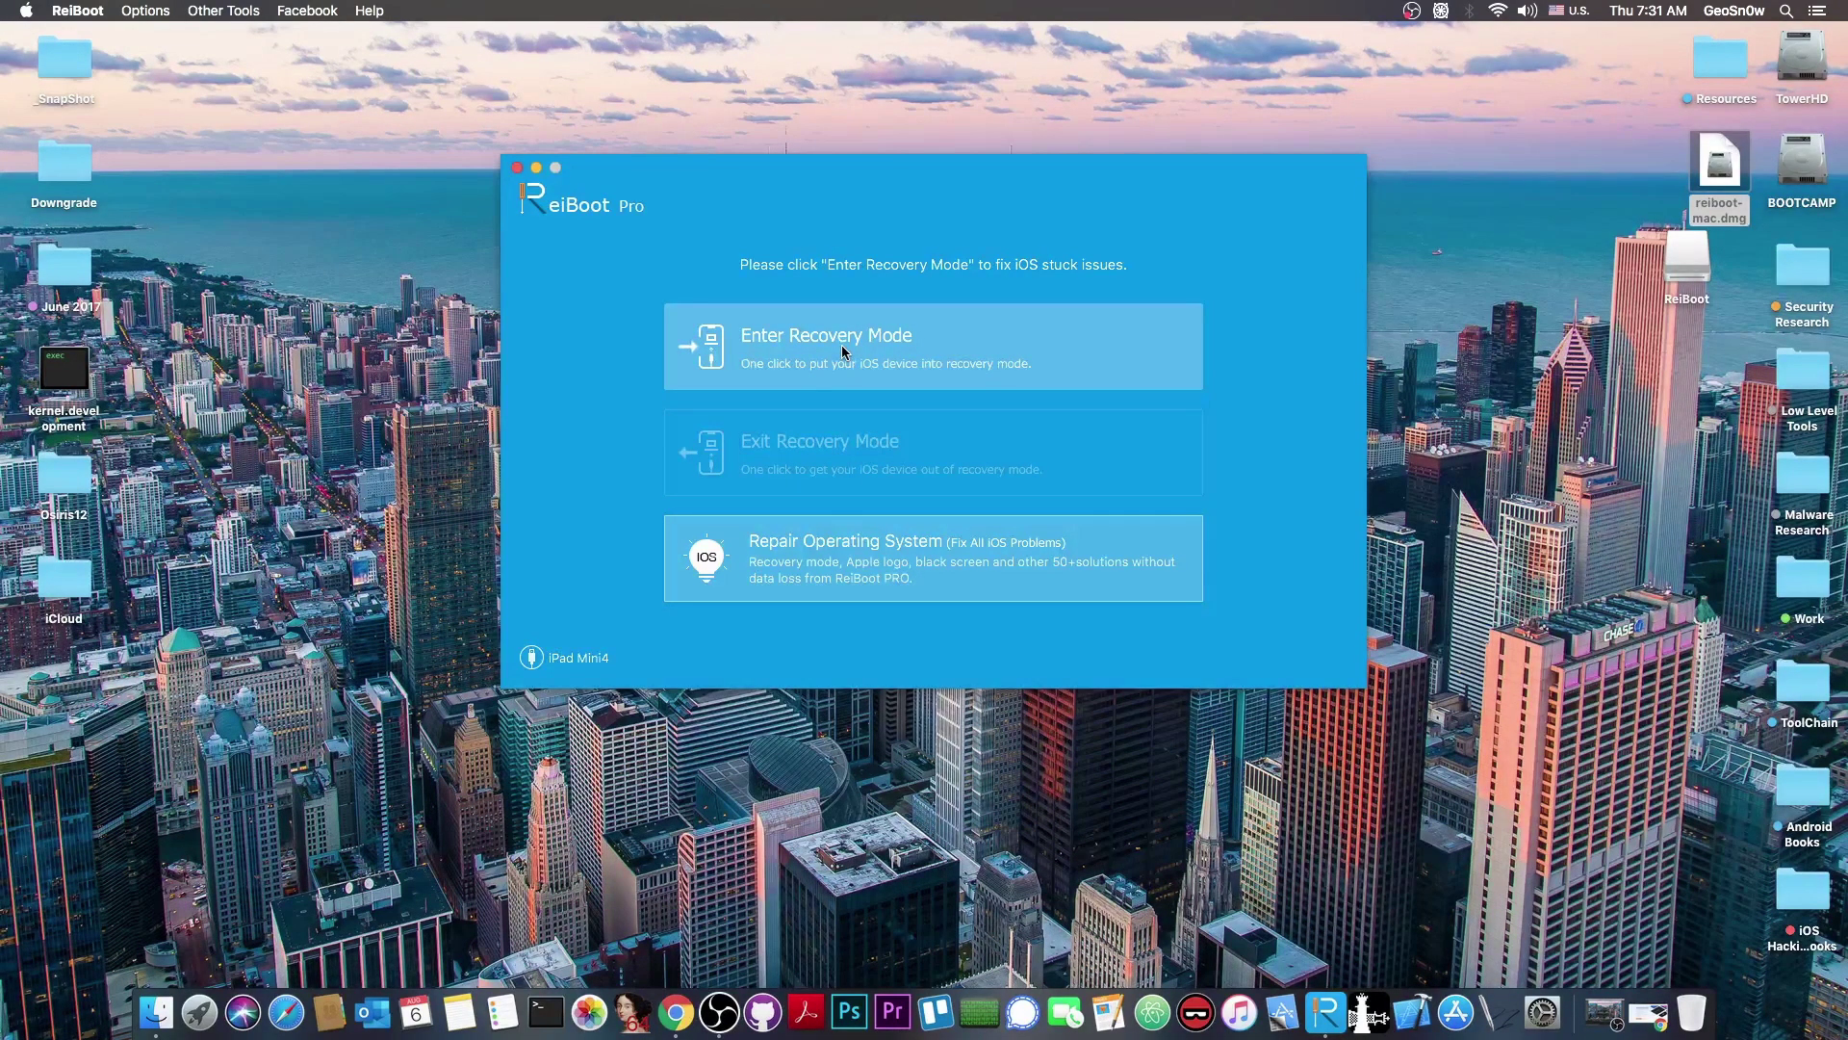
left_click_drag(886, 180, 904, 203)
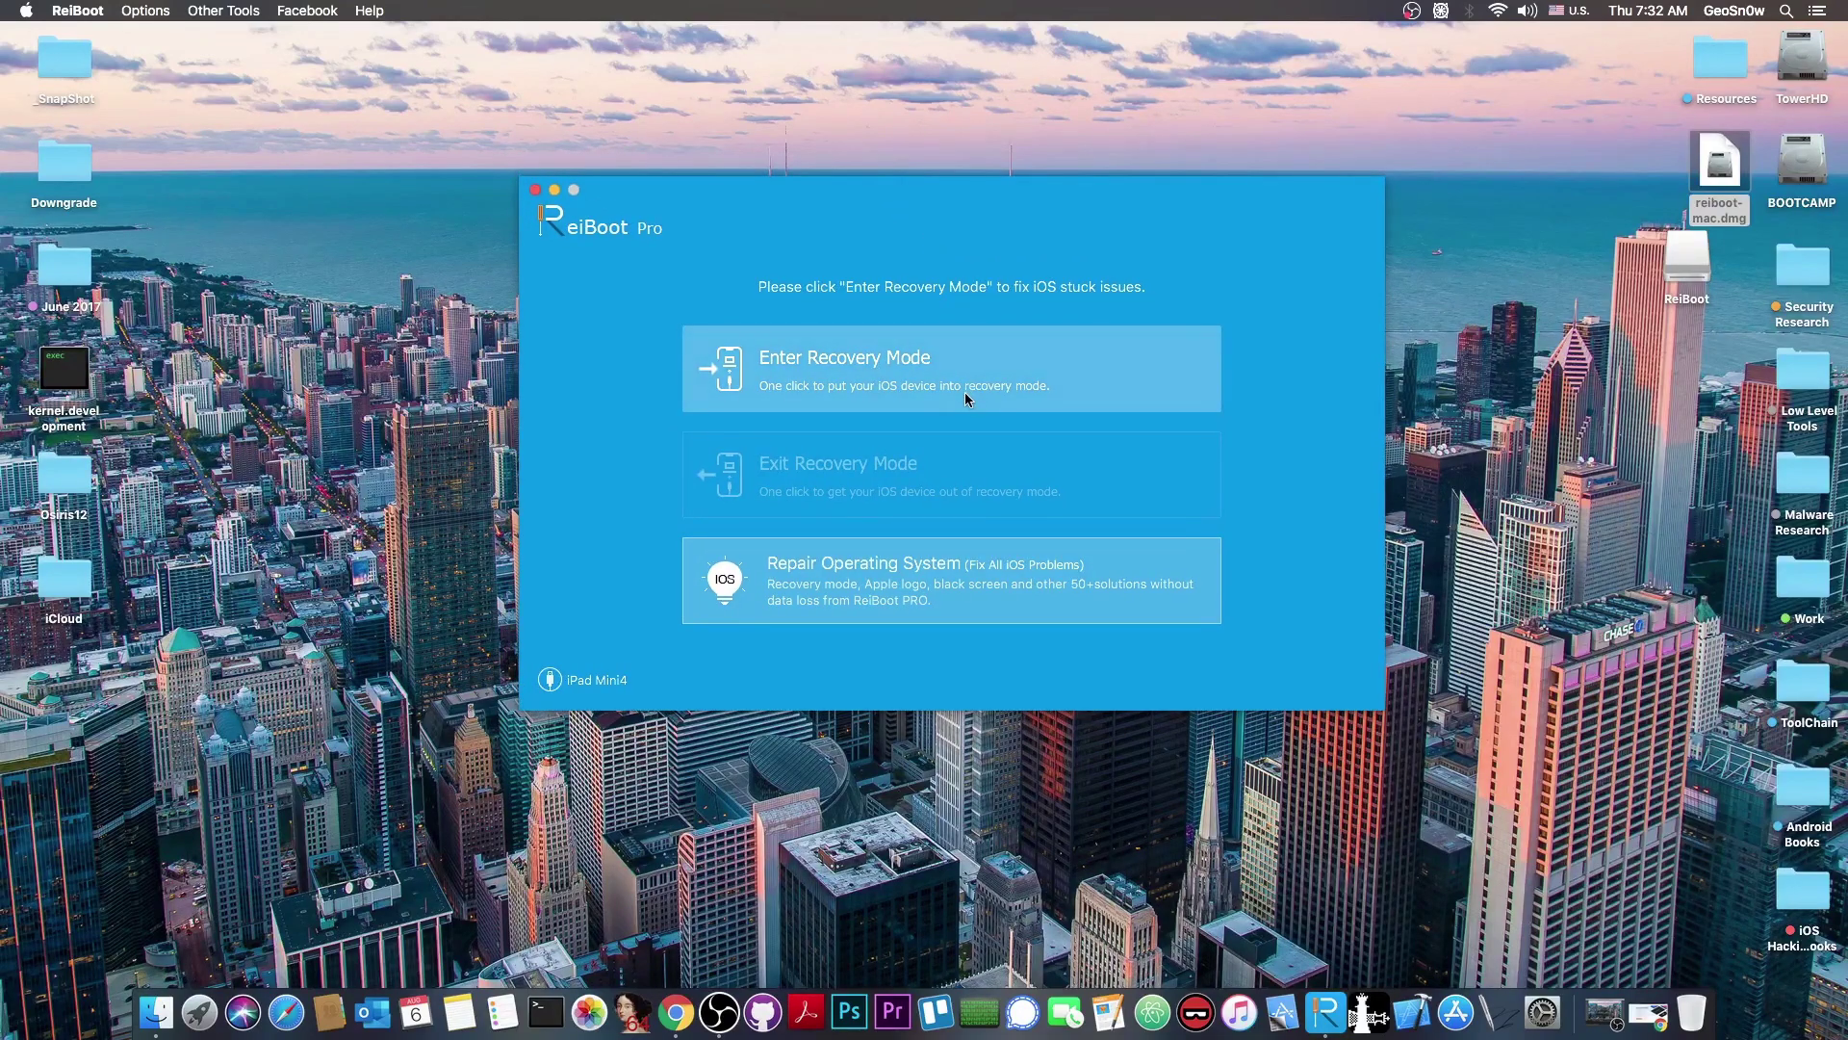
left_click(839, 375)
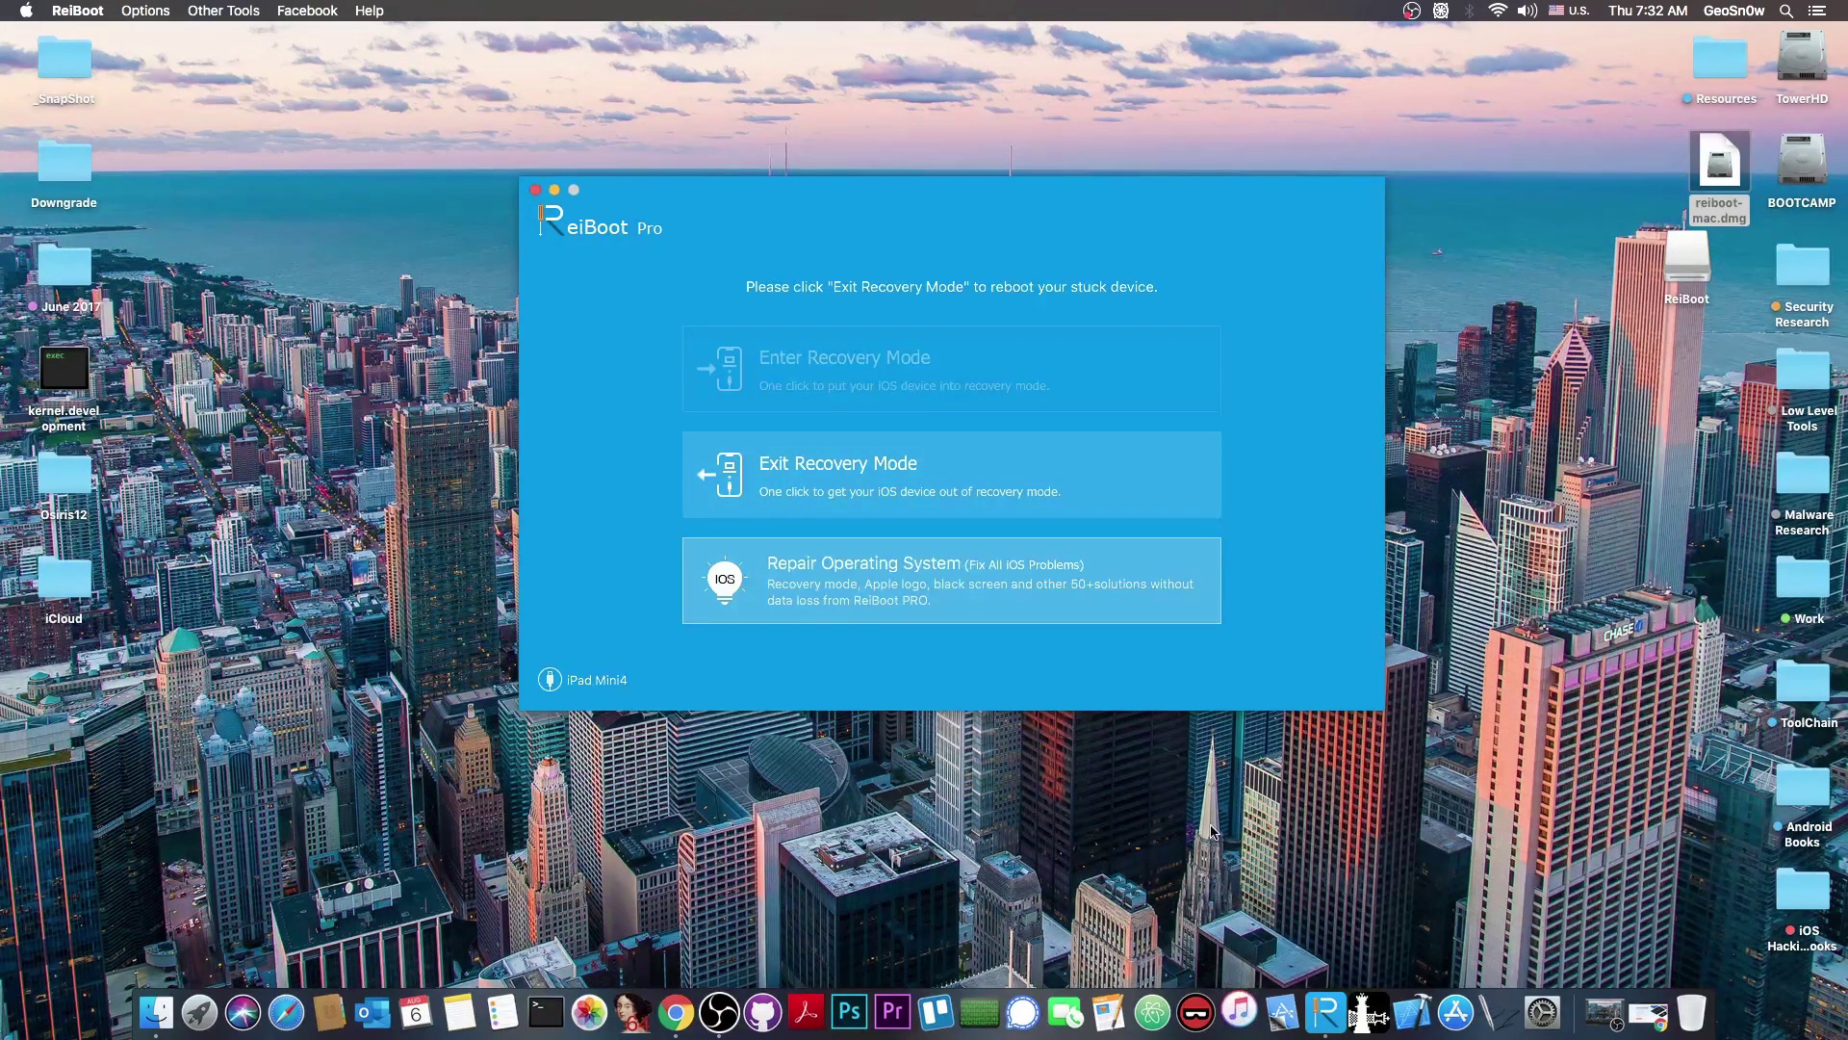
left_click_drag(567, 206, 566, 205)
Close ReiBoot, confirm in iTunes the iPad mini 4 is in Recovery Mode, then quit iTunes.
left_click(535, 189)
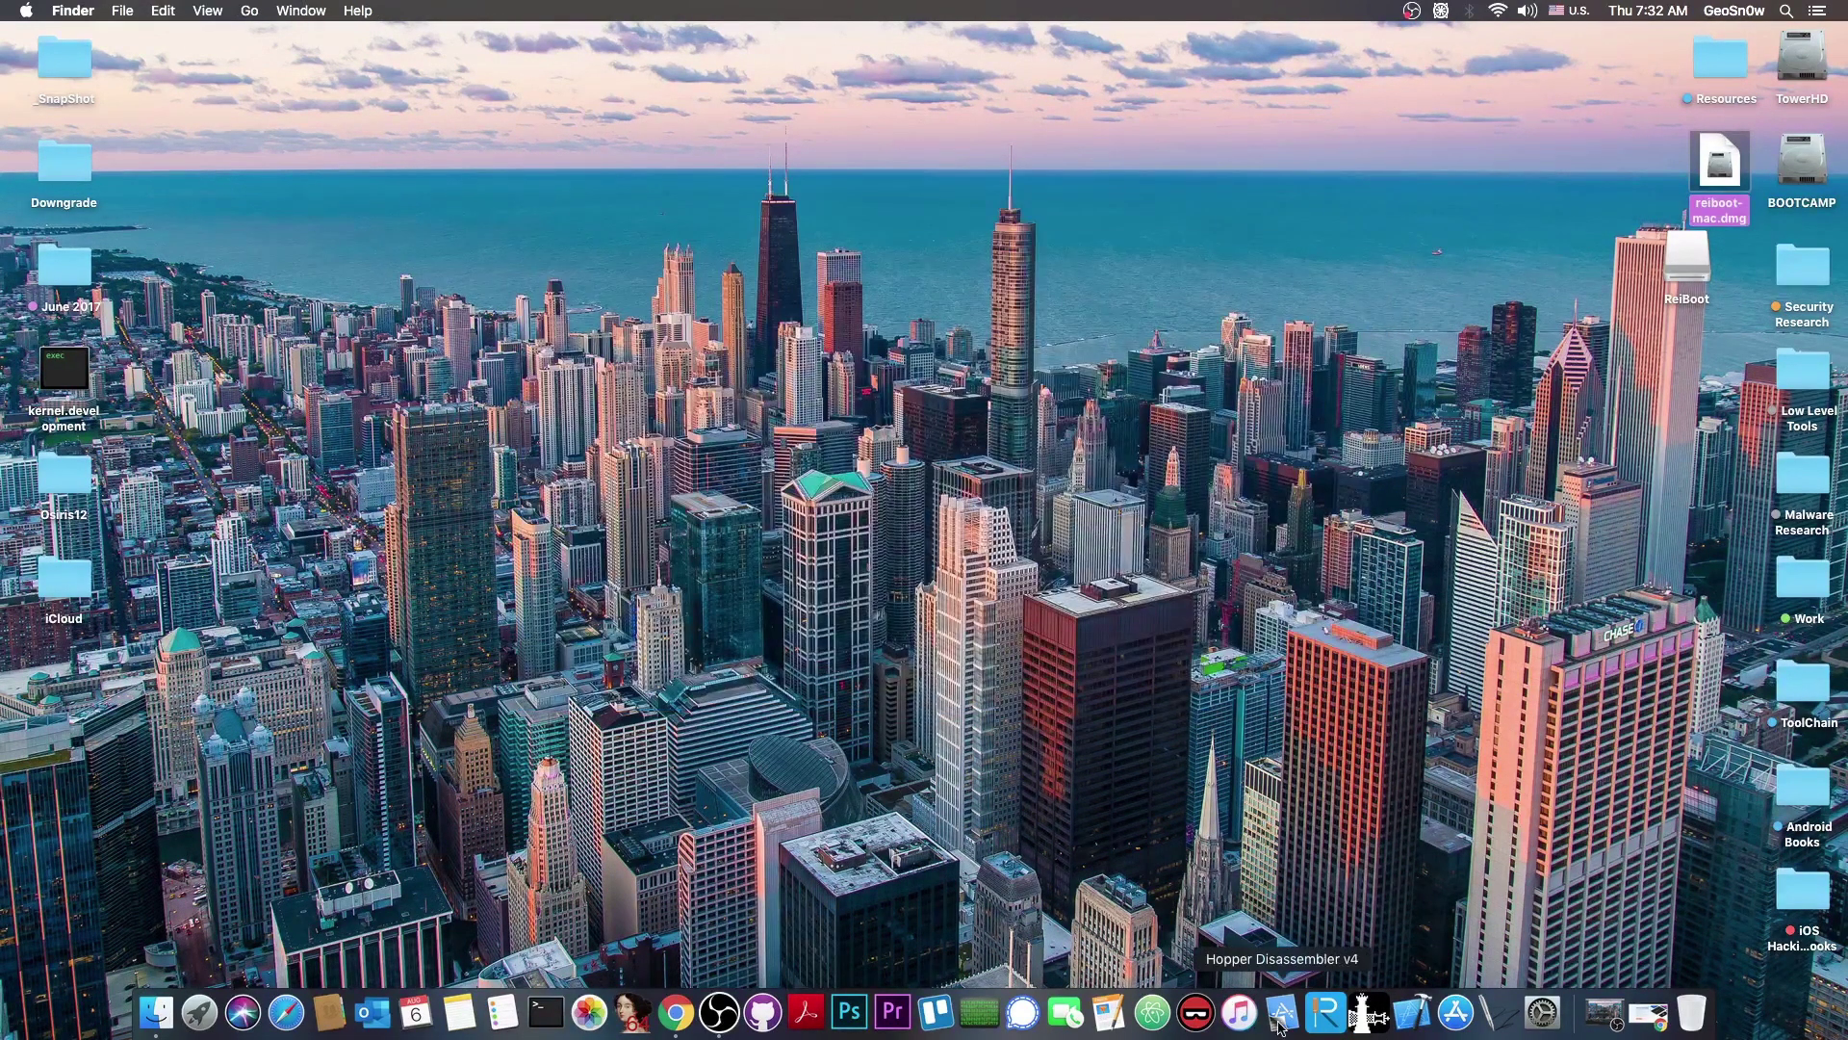
left_click(1241, 1016)
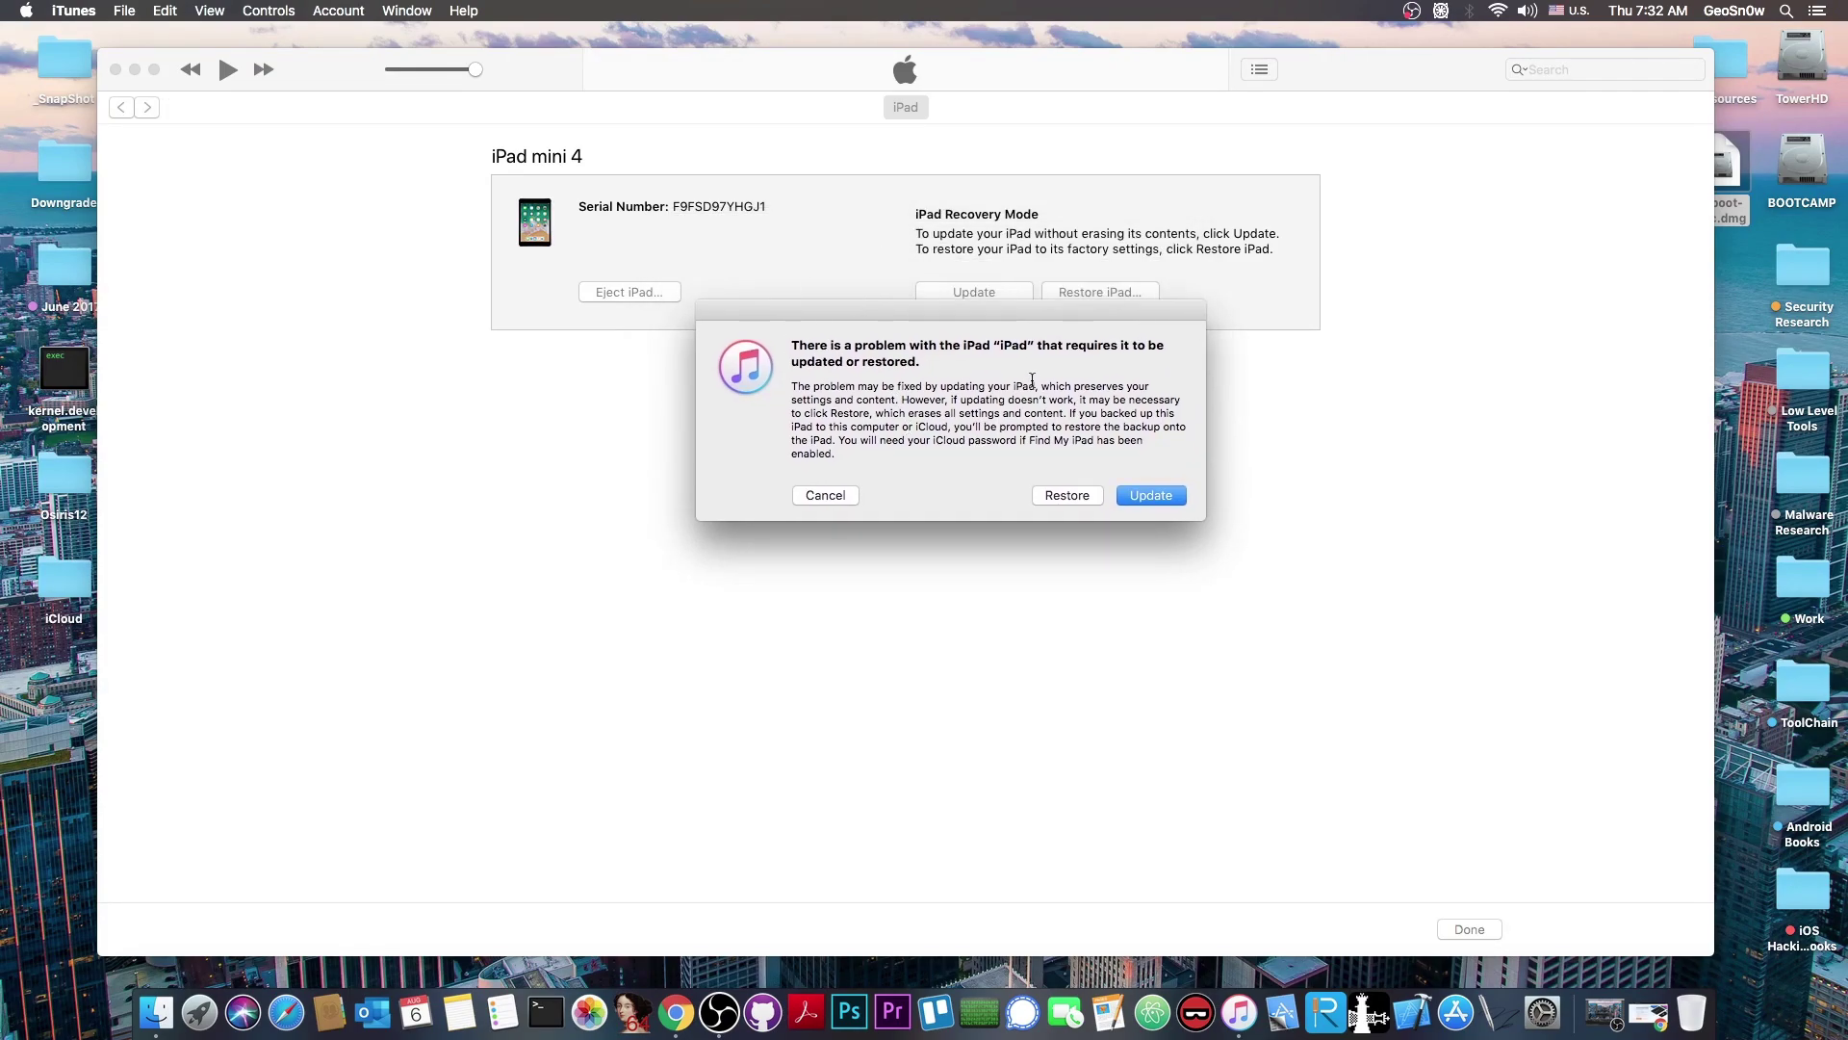
key("super+w")
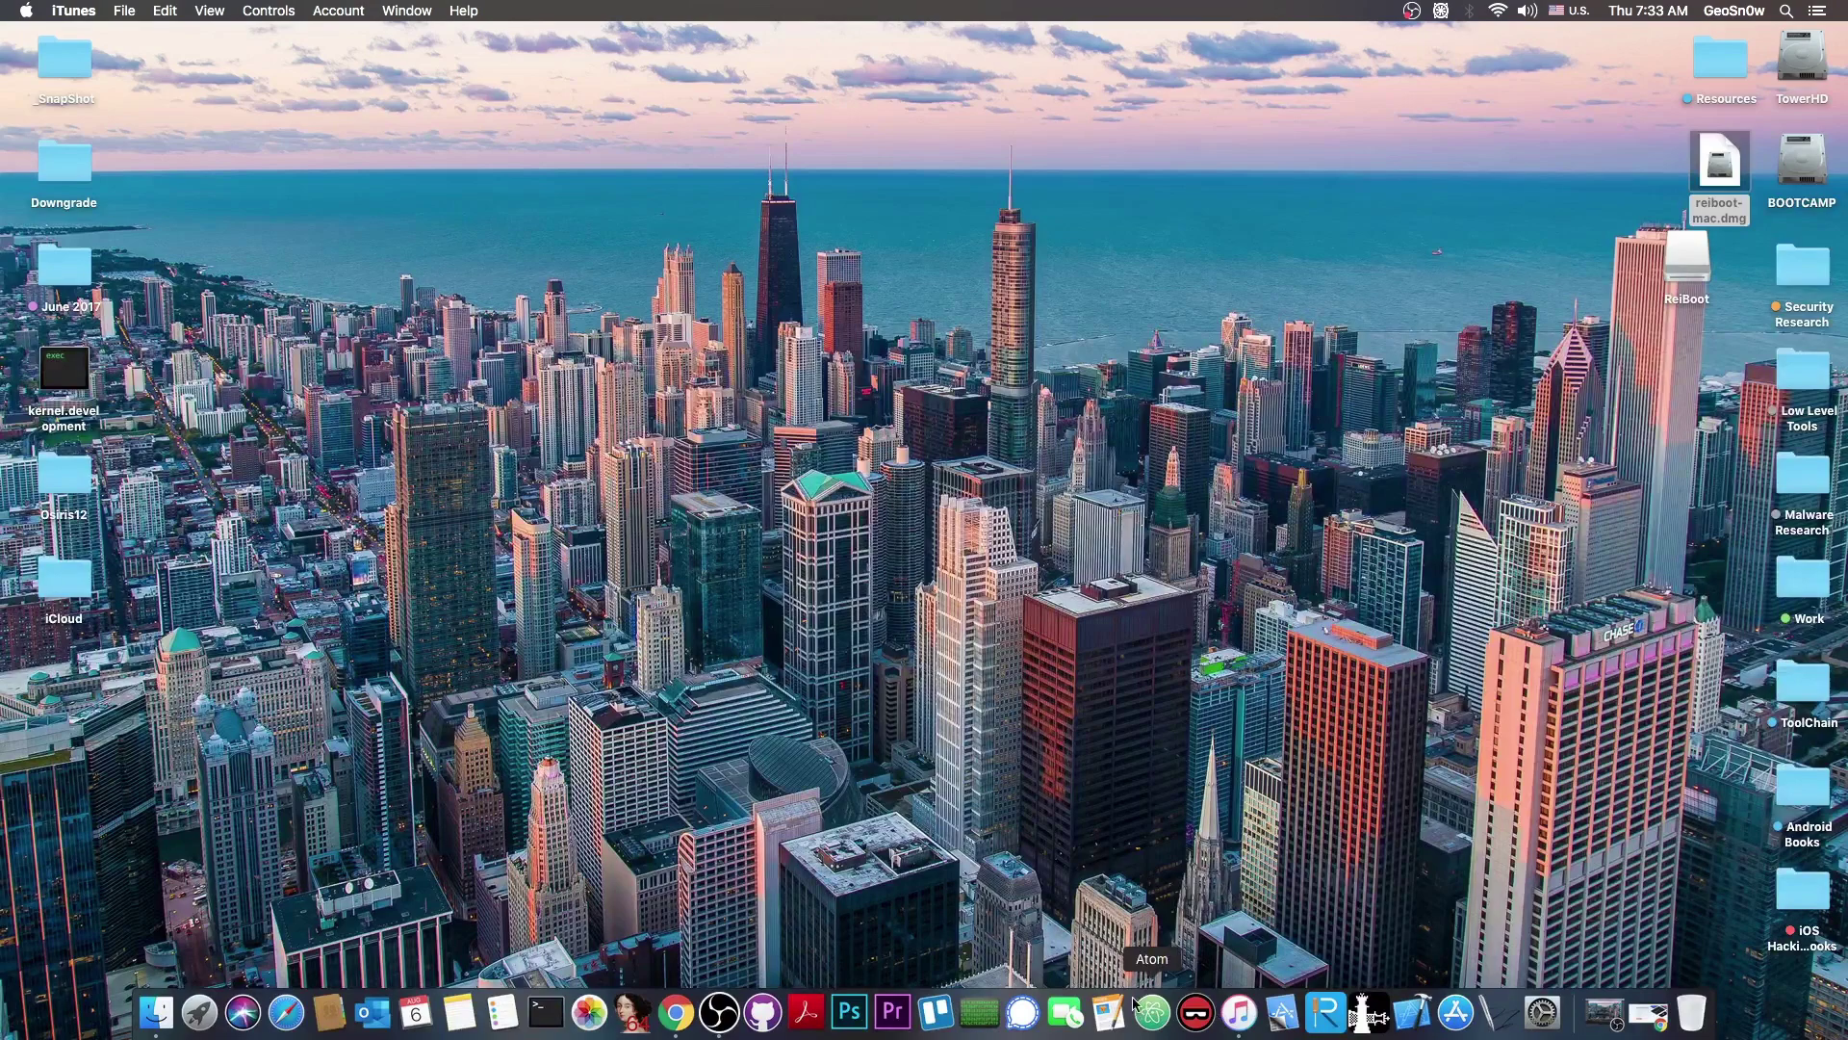
right_click(1239, 1010)
left_click(1242, 953)
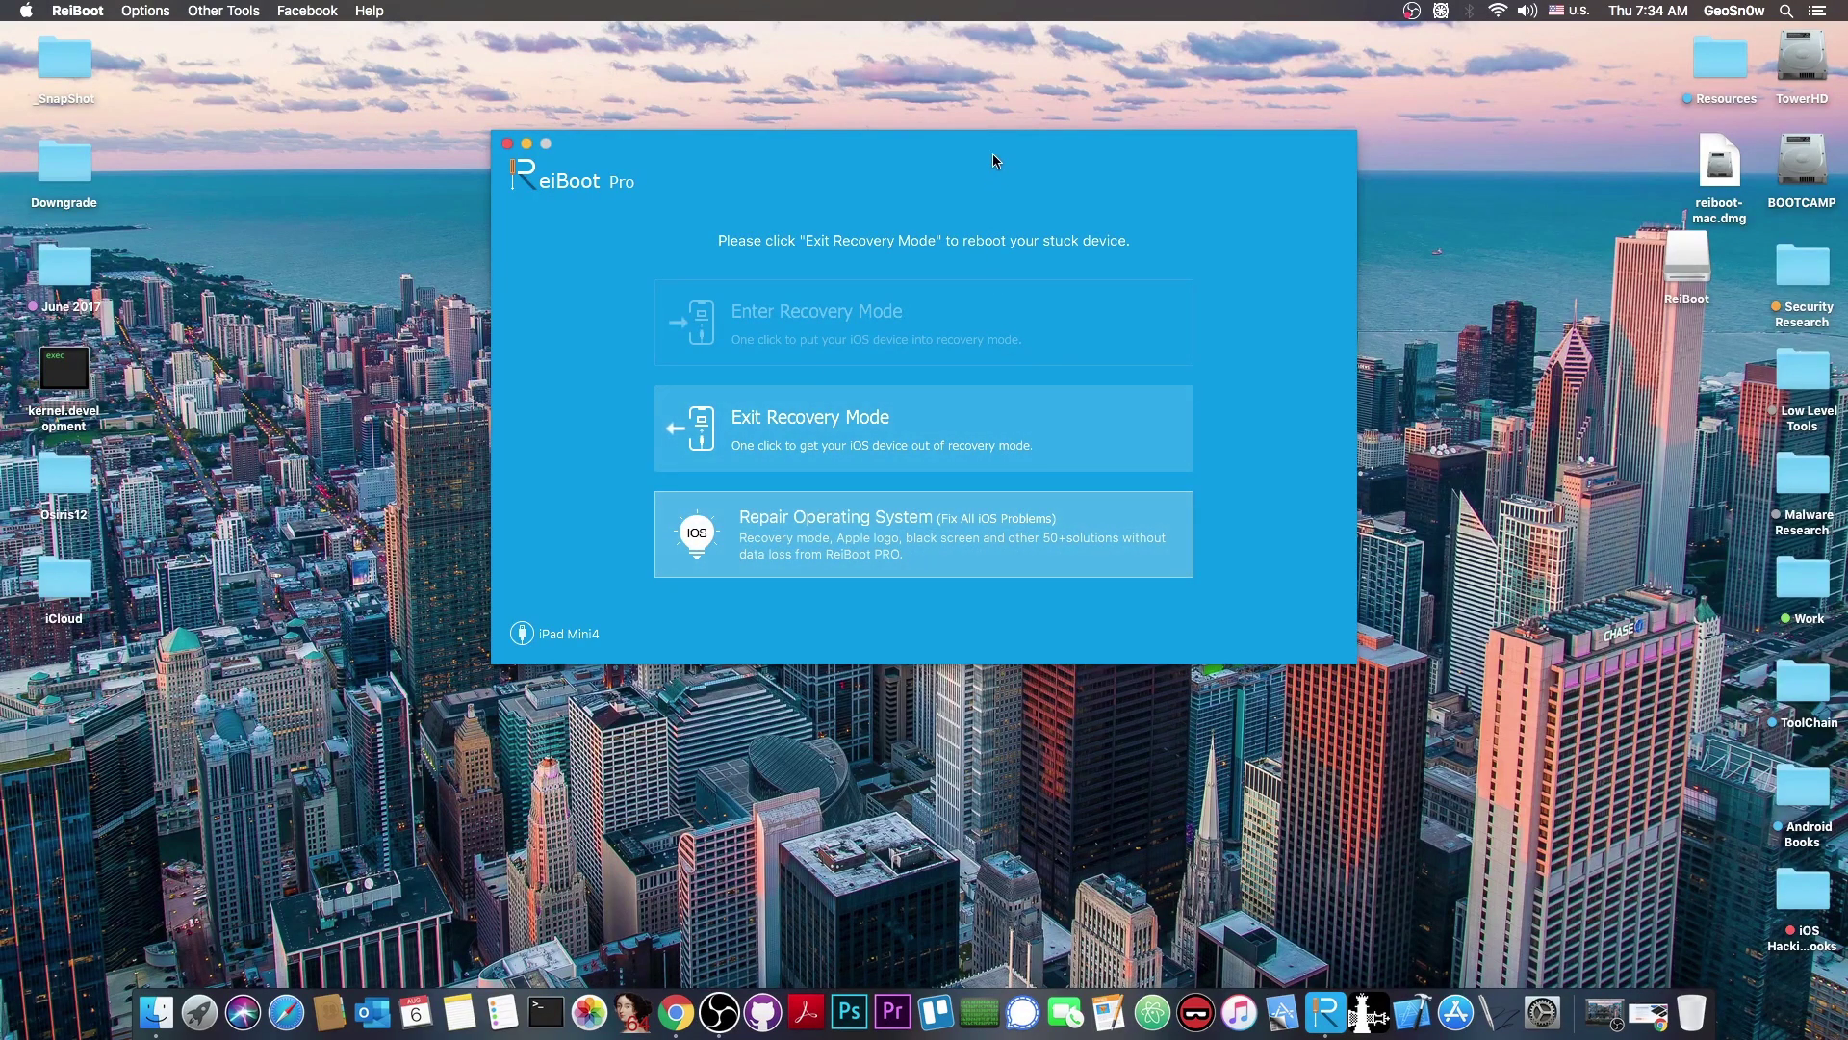
Exit recovery mode on the iPad Mini4 and cancel the success dialog.
left_click_drag(992, 156, 1084, 276)
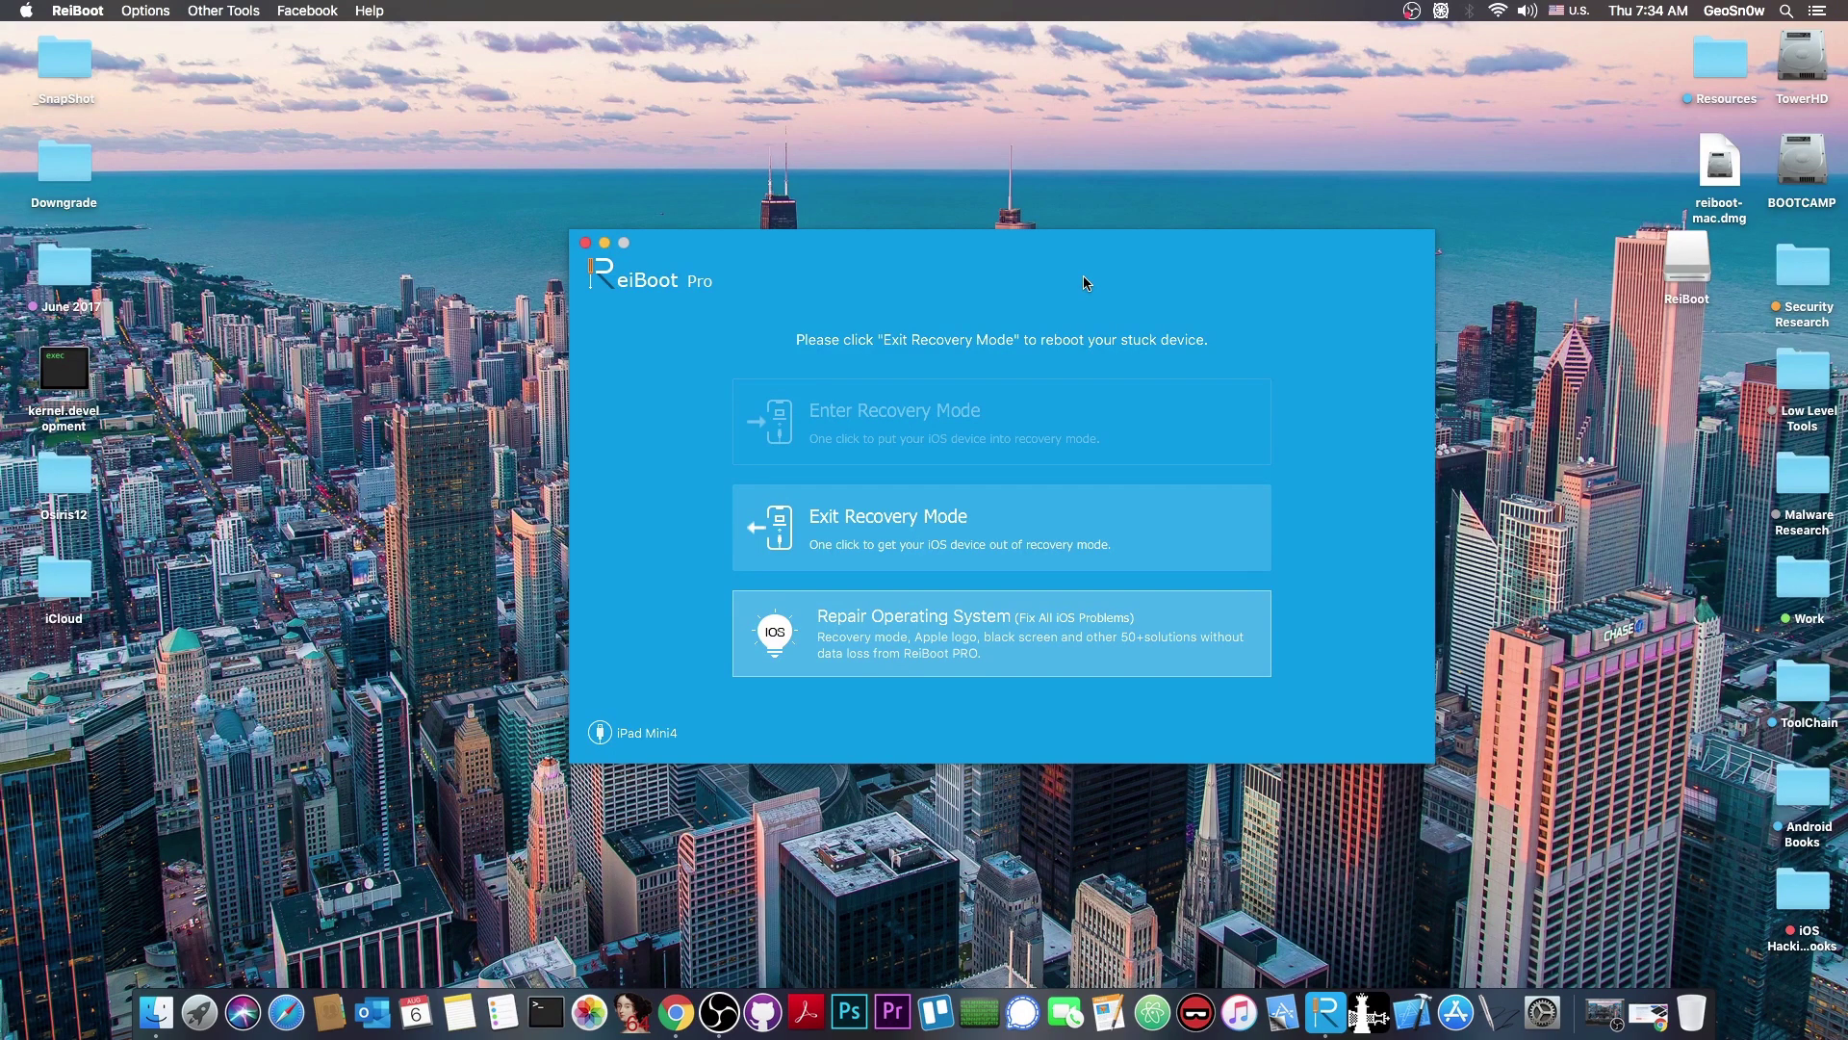
left_click(905, 529)
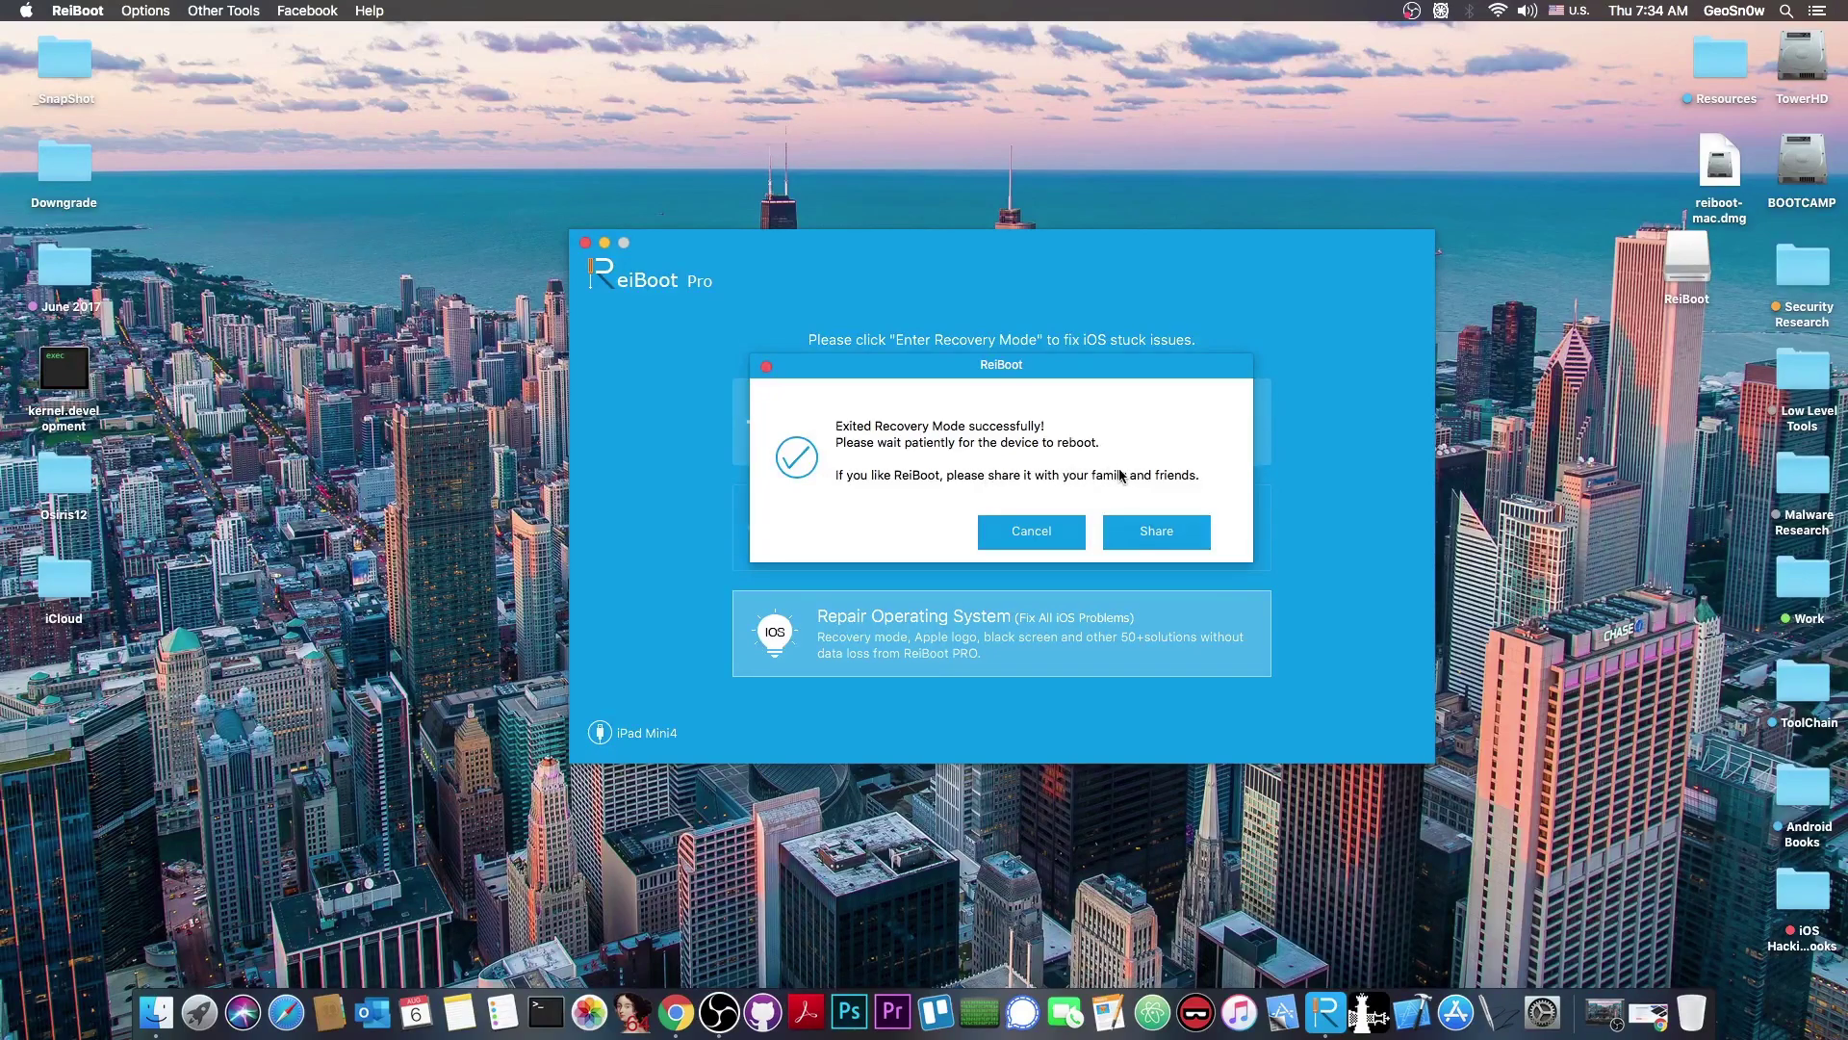
left_click(1029, 531)
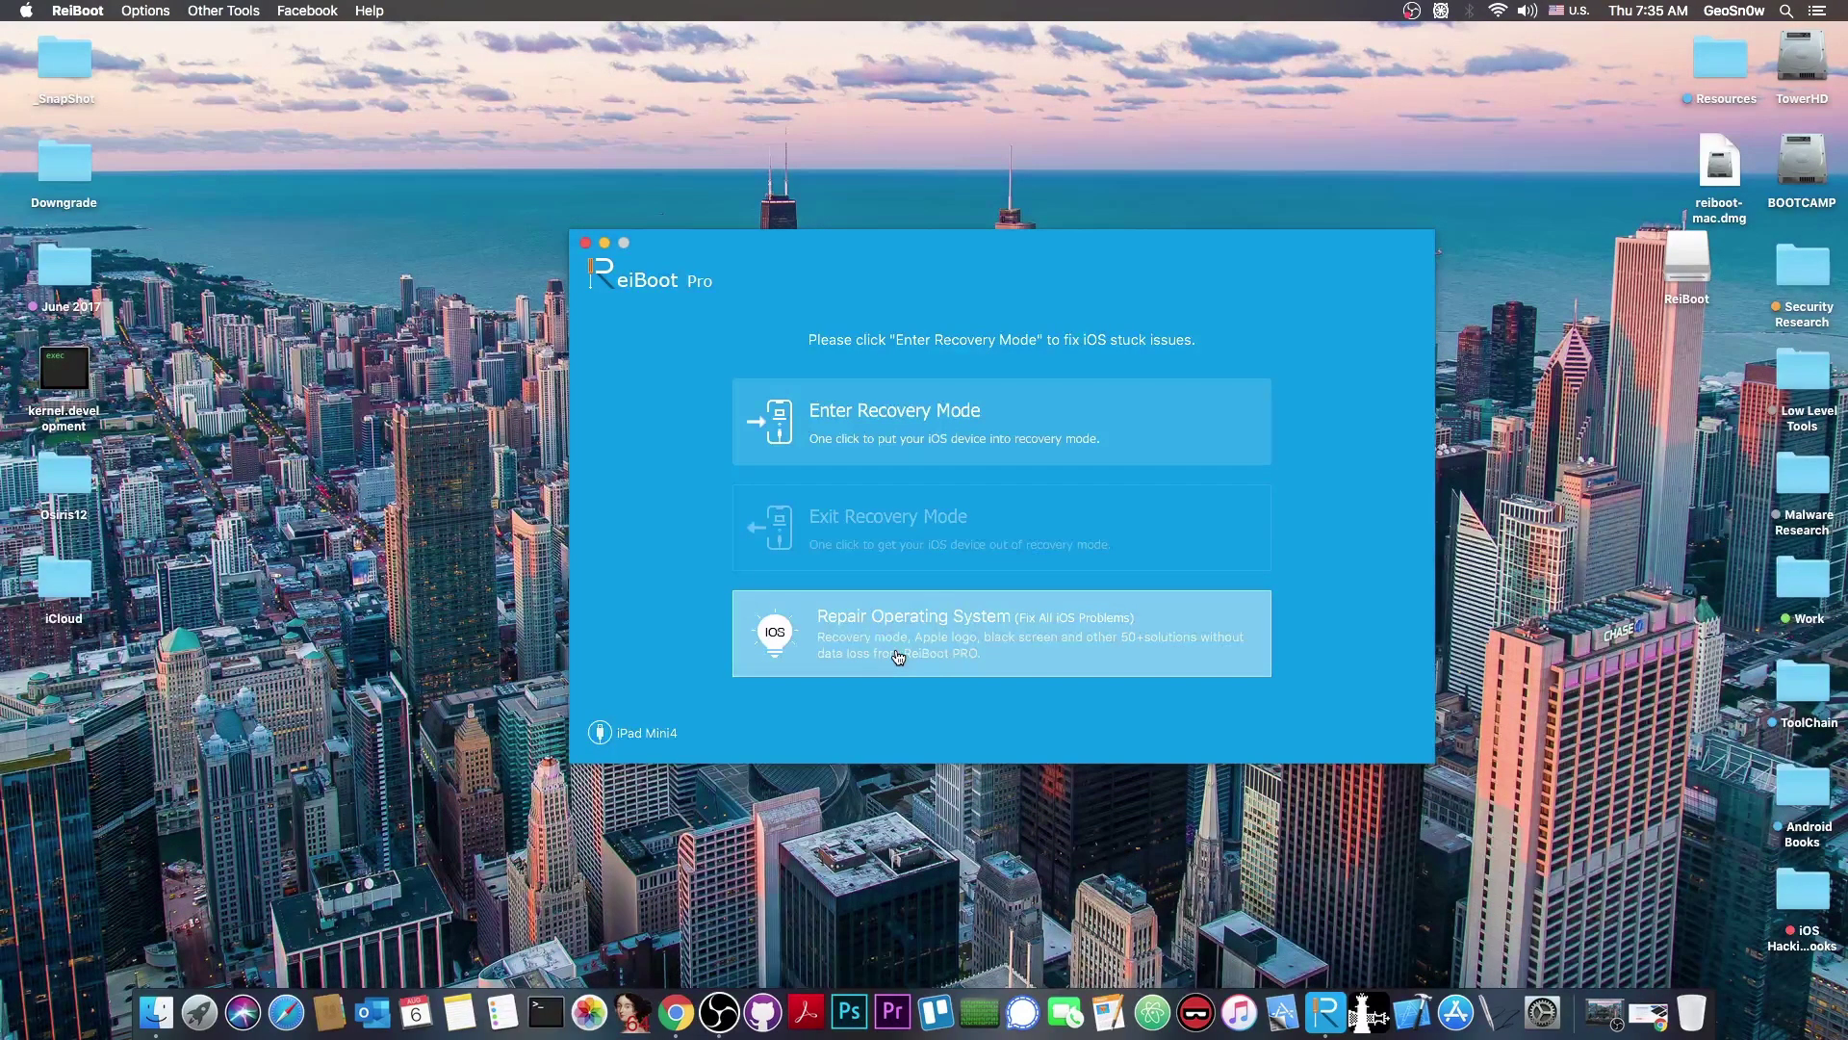
Open Repair Operating System, then switch to the Deep Repair page with its data-erase warning.
left_click(974, 666)
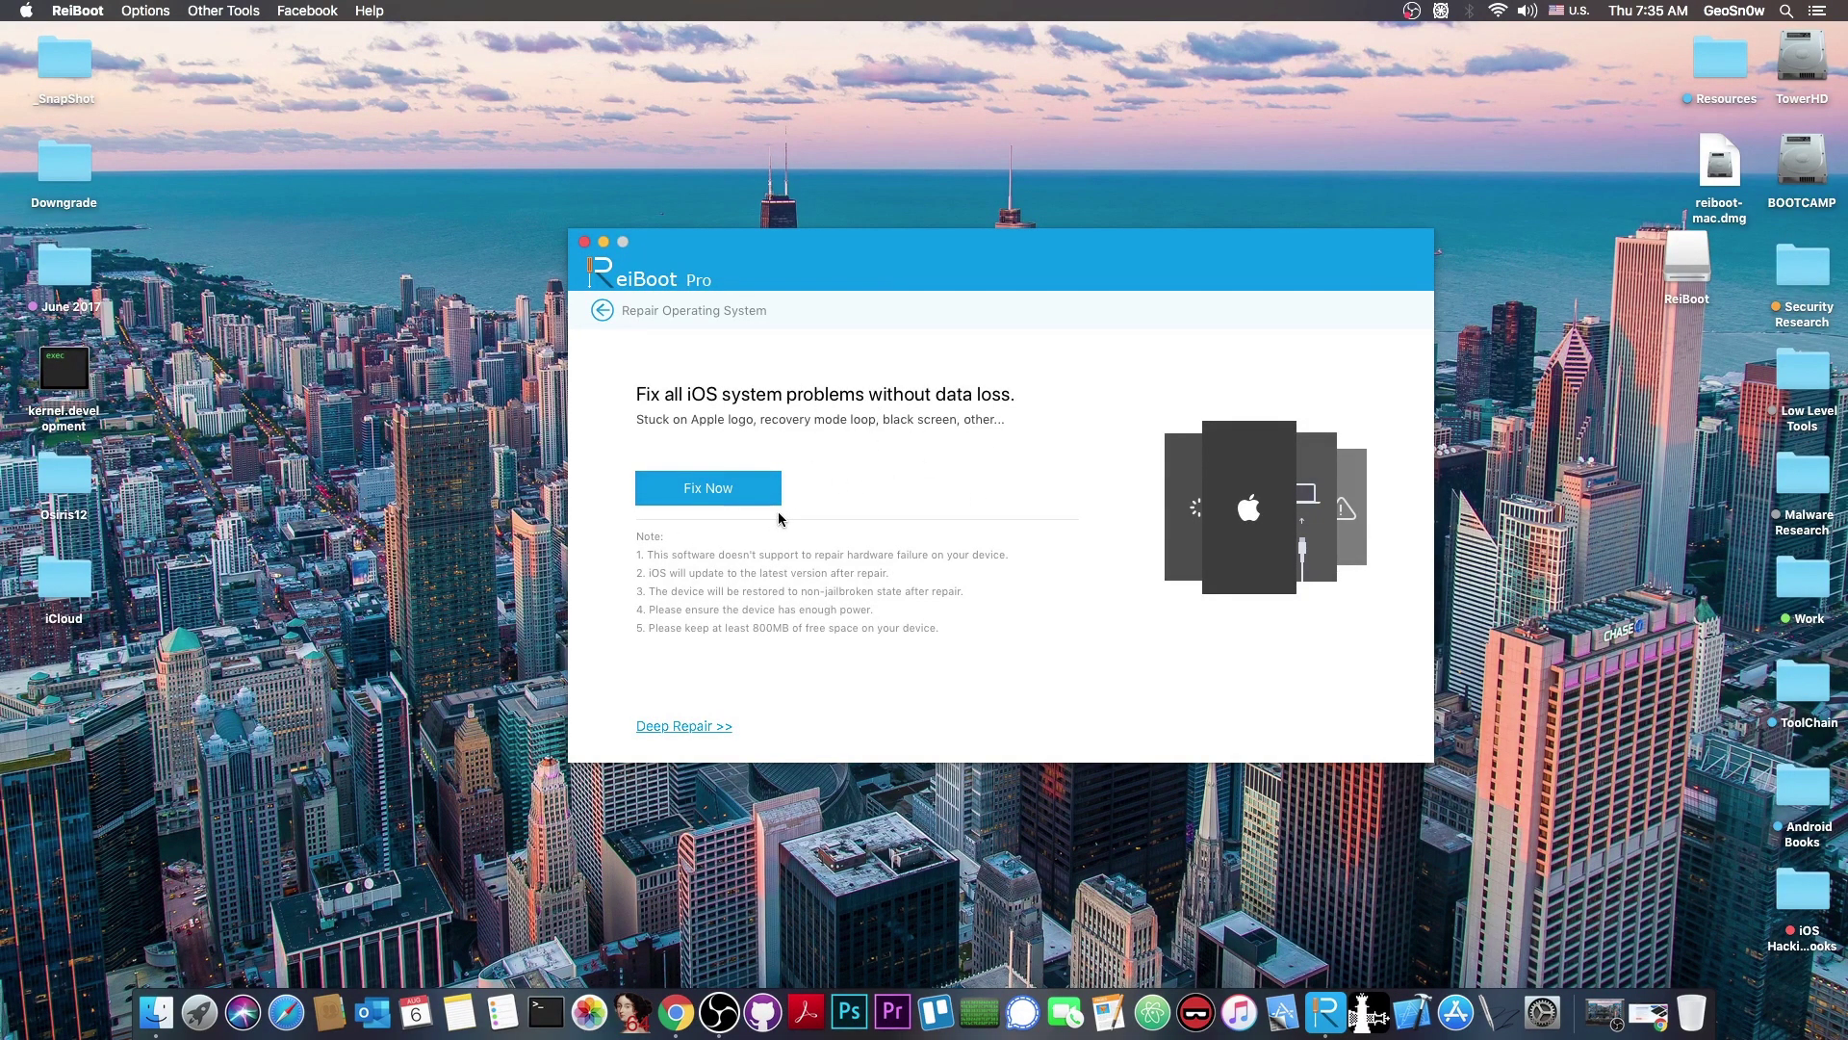
left_click_drag(879, 267, 800, 304)
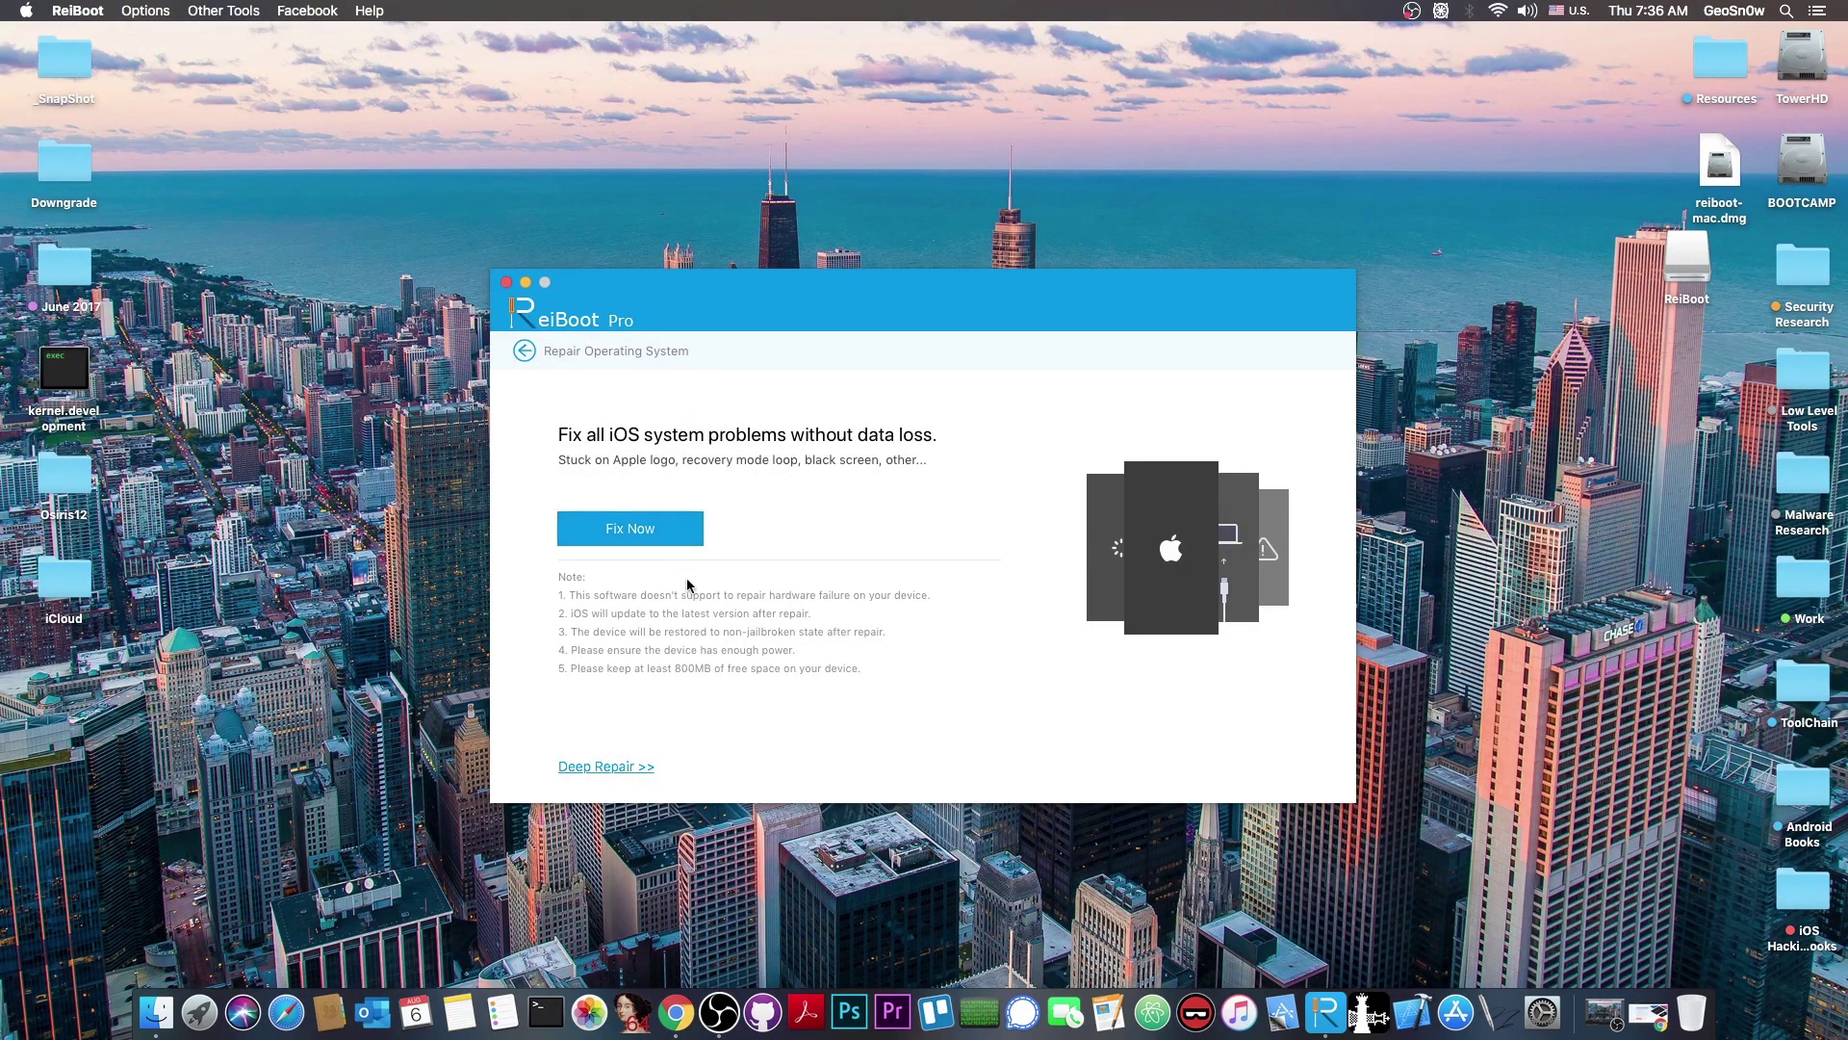
left_click(606, 768)
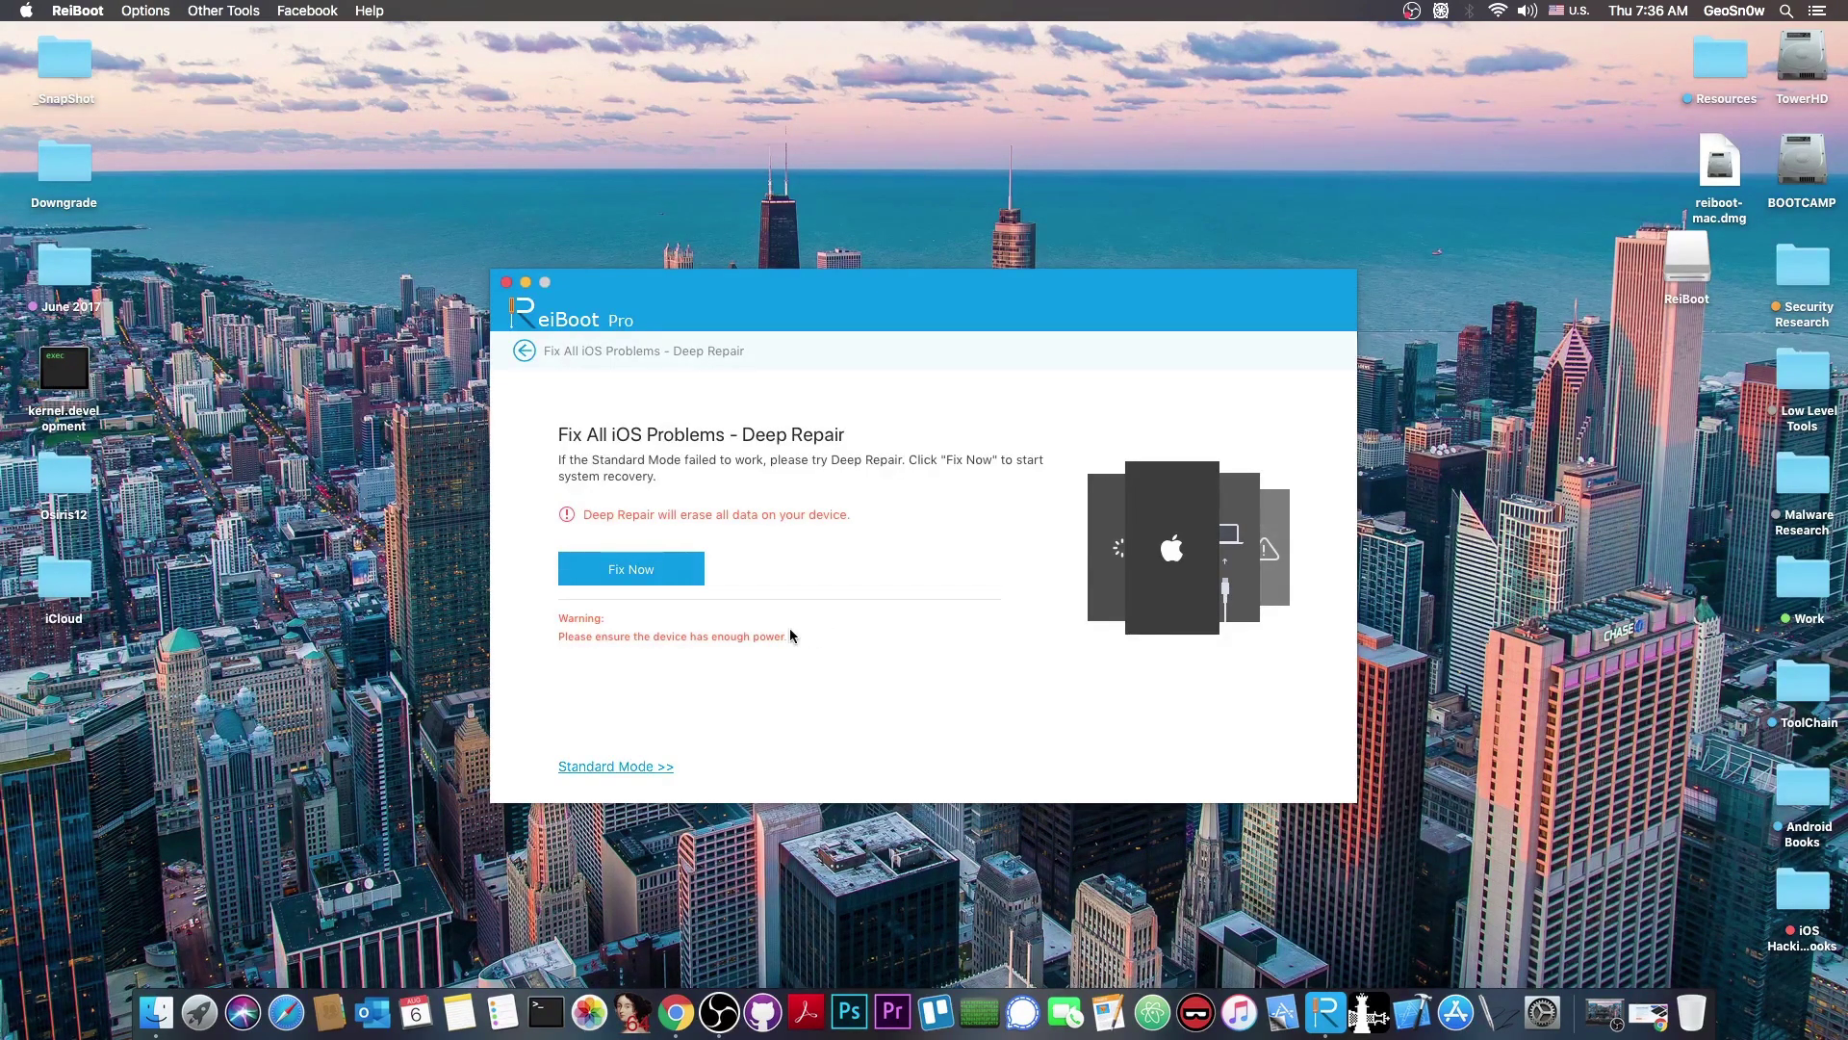
Return to Standard Mode, choose Fix Now, and copy the iPad Mini4 firmware link to Chrome.
left_click(636, 770)
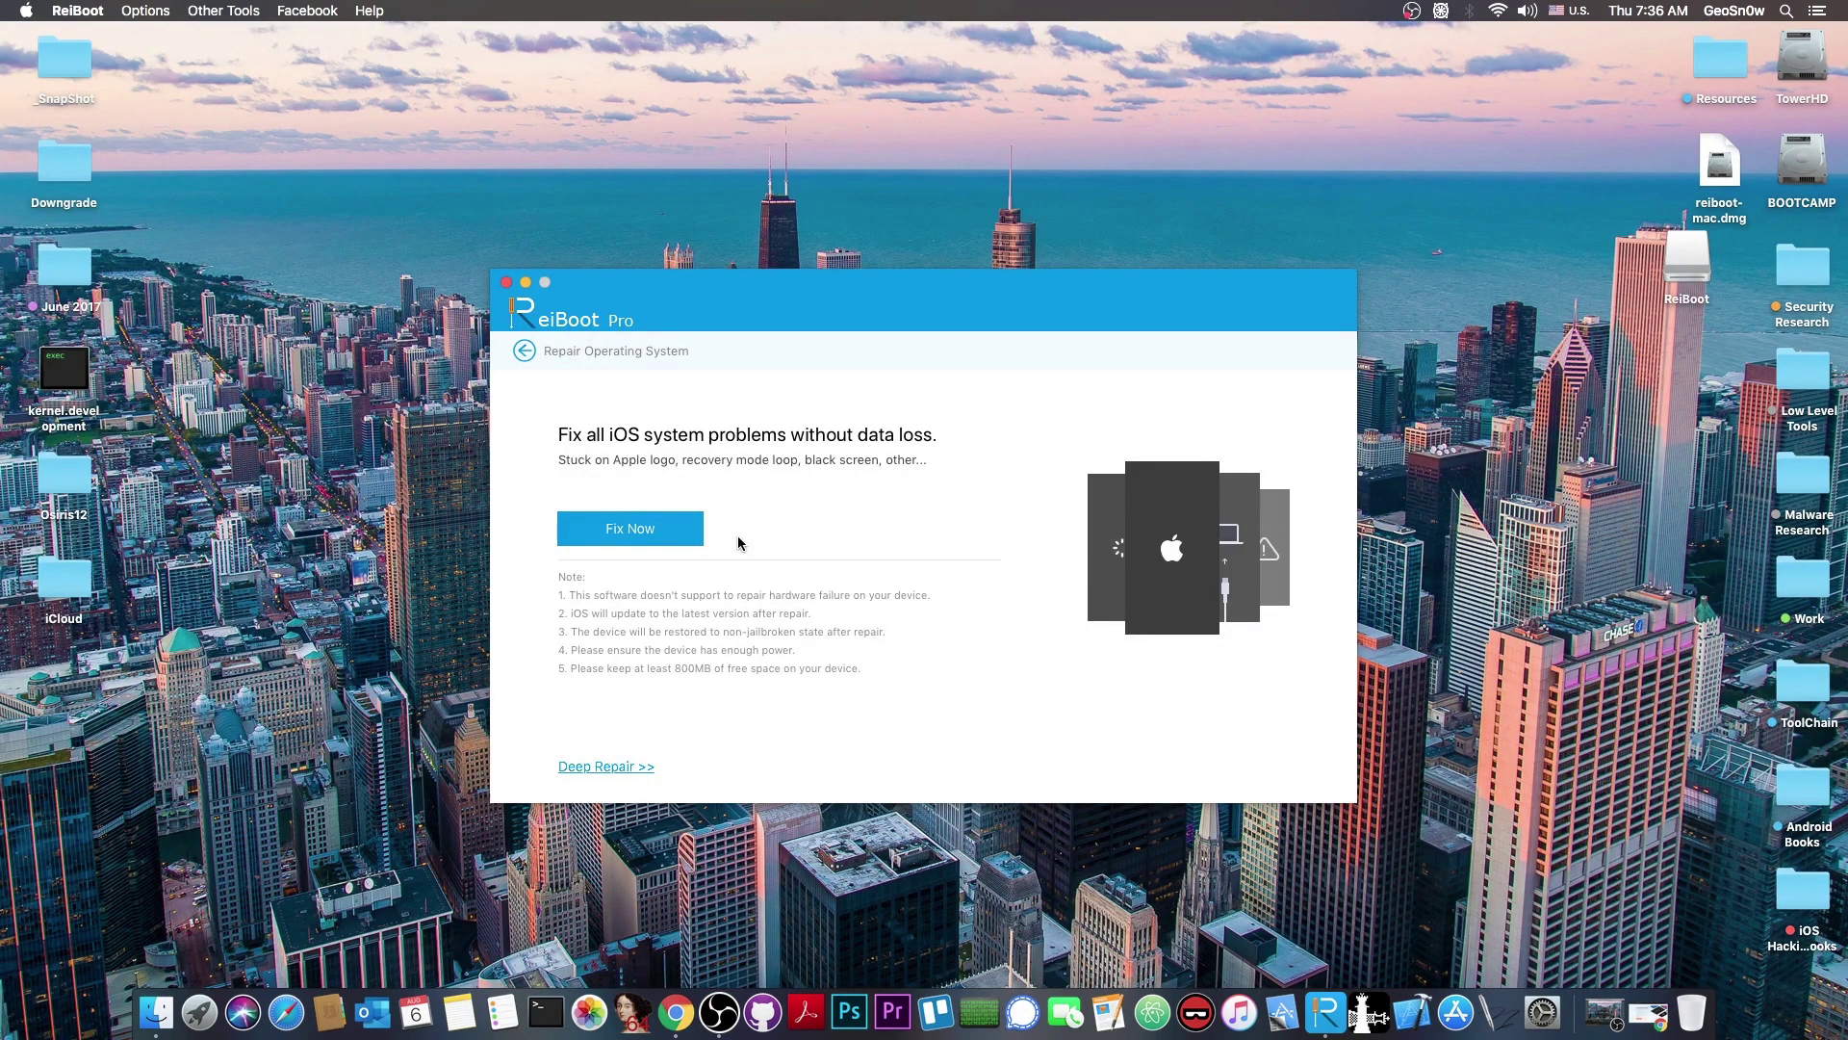
left_click(691, 531)
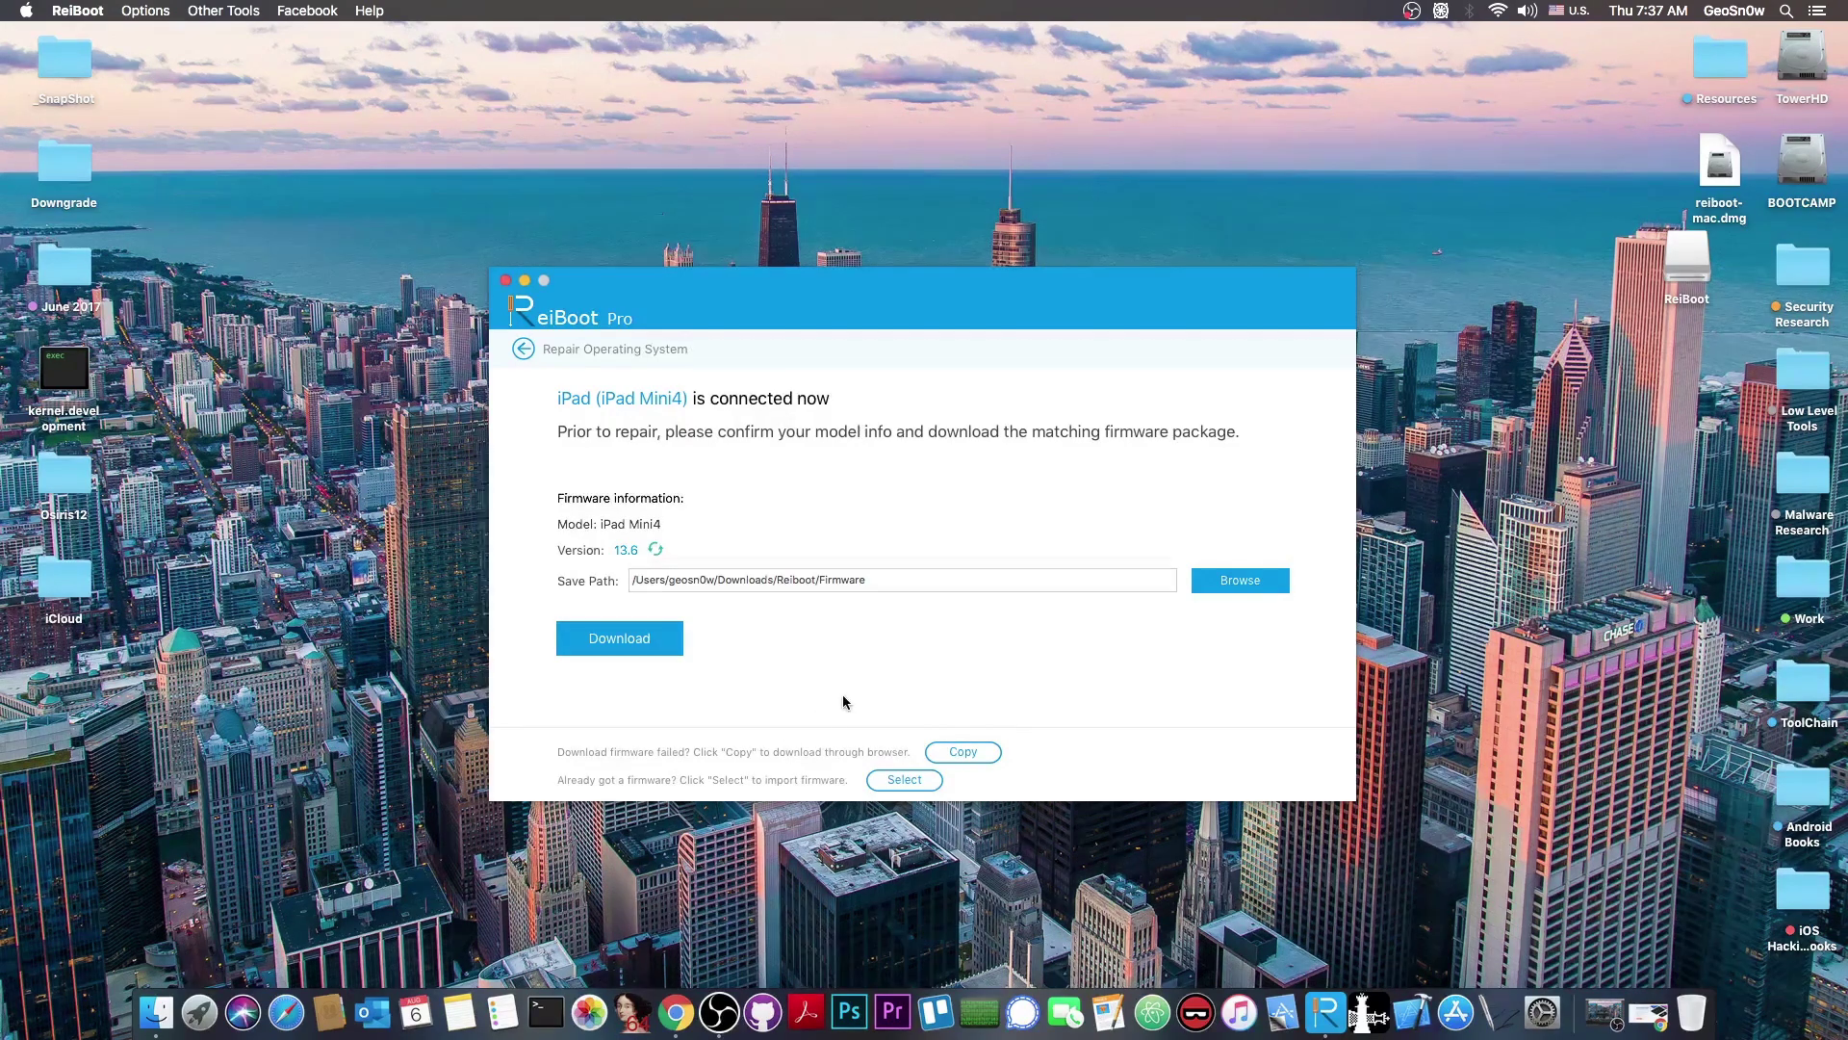
left_click(947, 757)
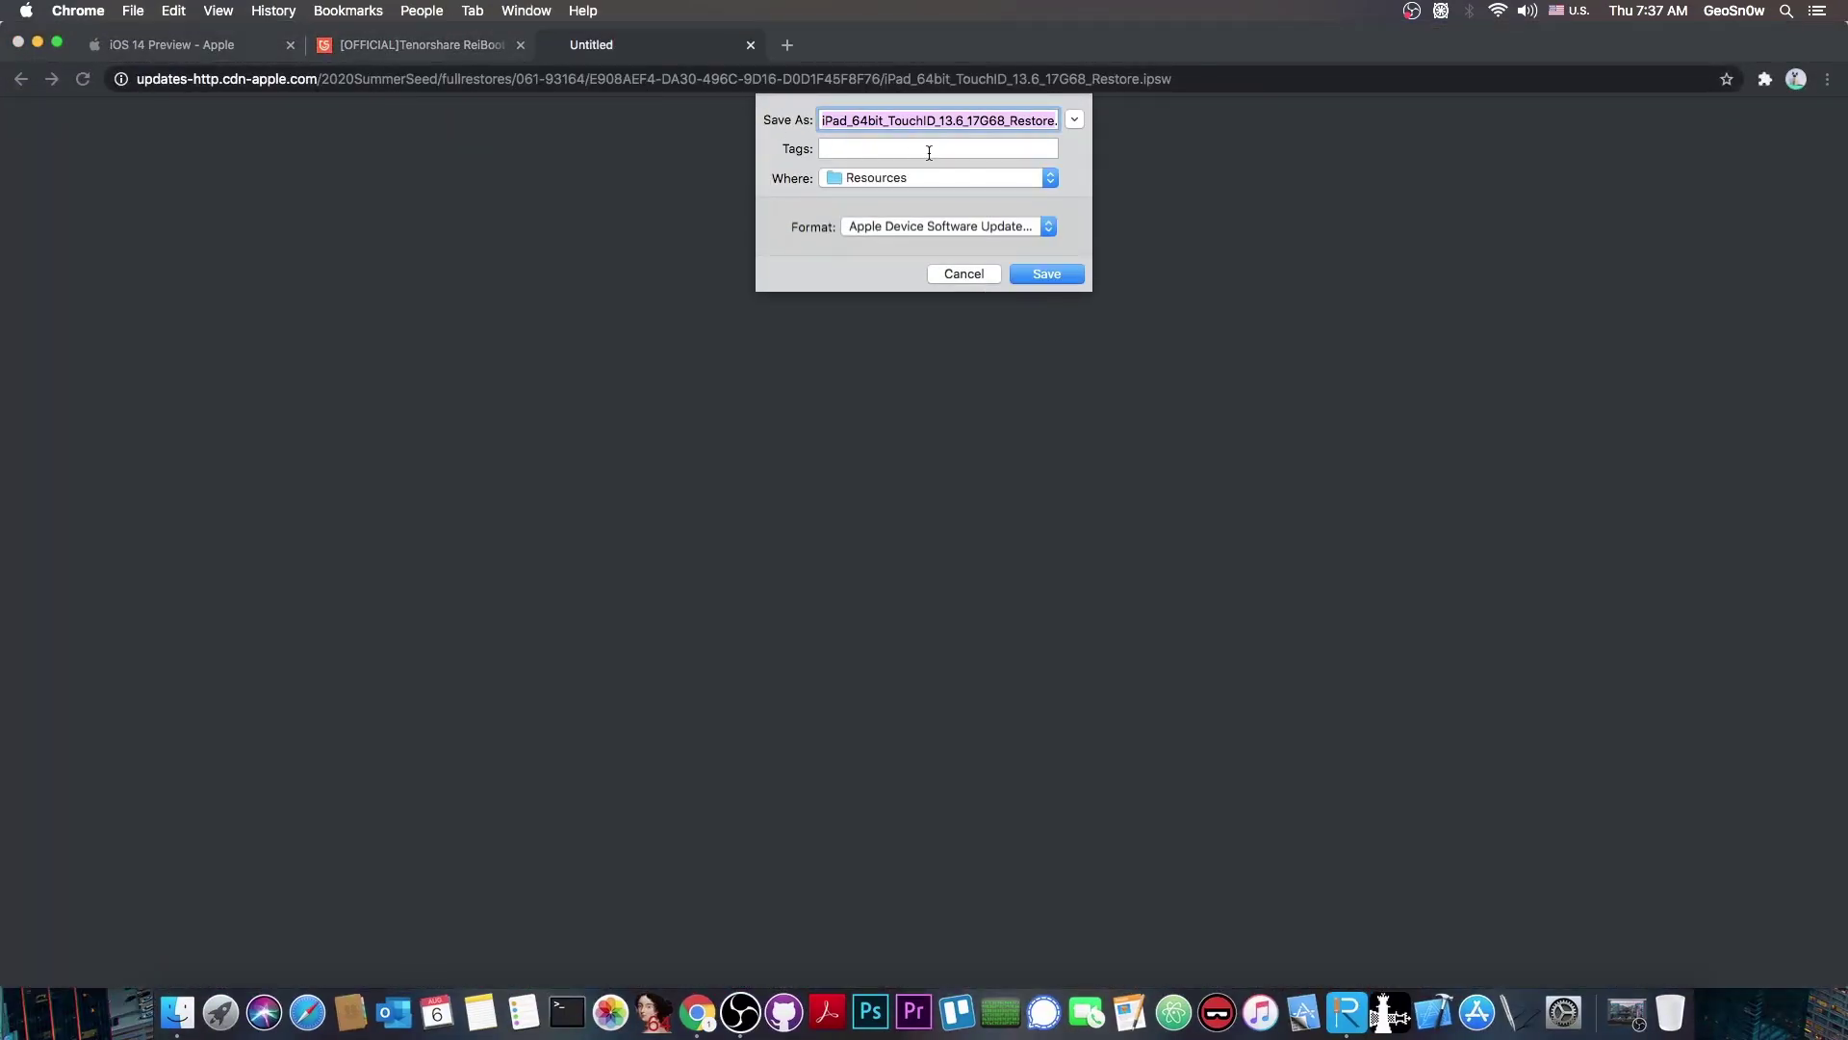
Save iPad_64bit_TouchID_13.6_17G68_Restore.ipsw, then cancel the download from Chrome's download bar.
left_click(1045, 275)
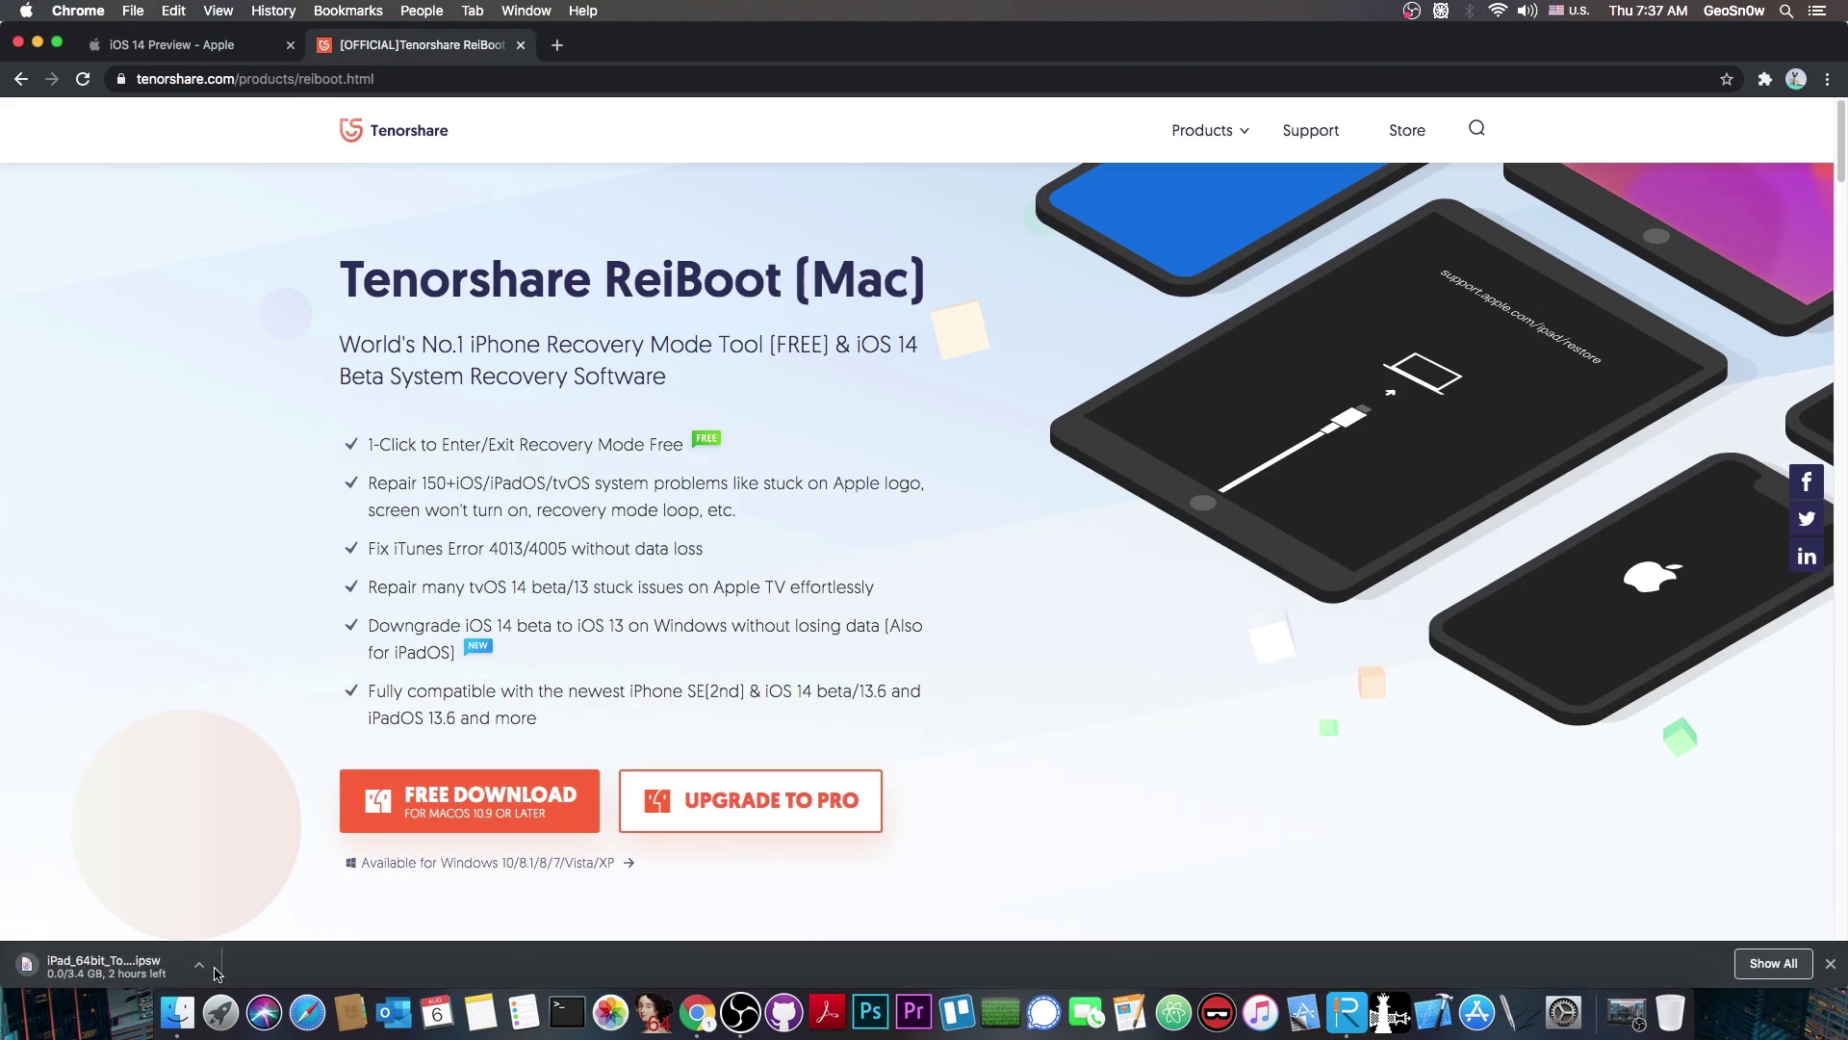
left_click(199, 965)
left_click(219, 970)
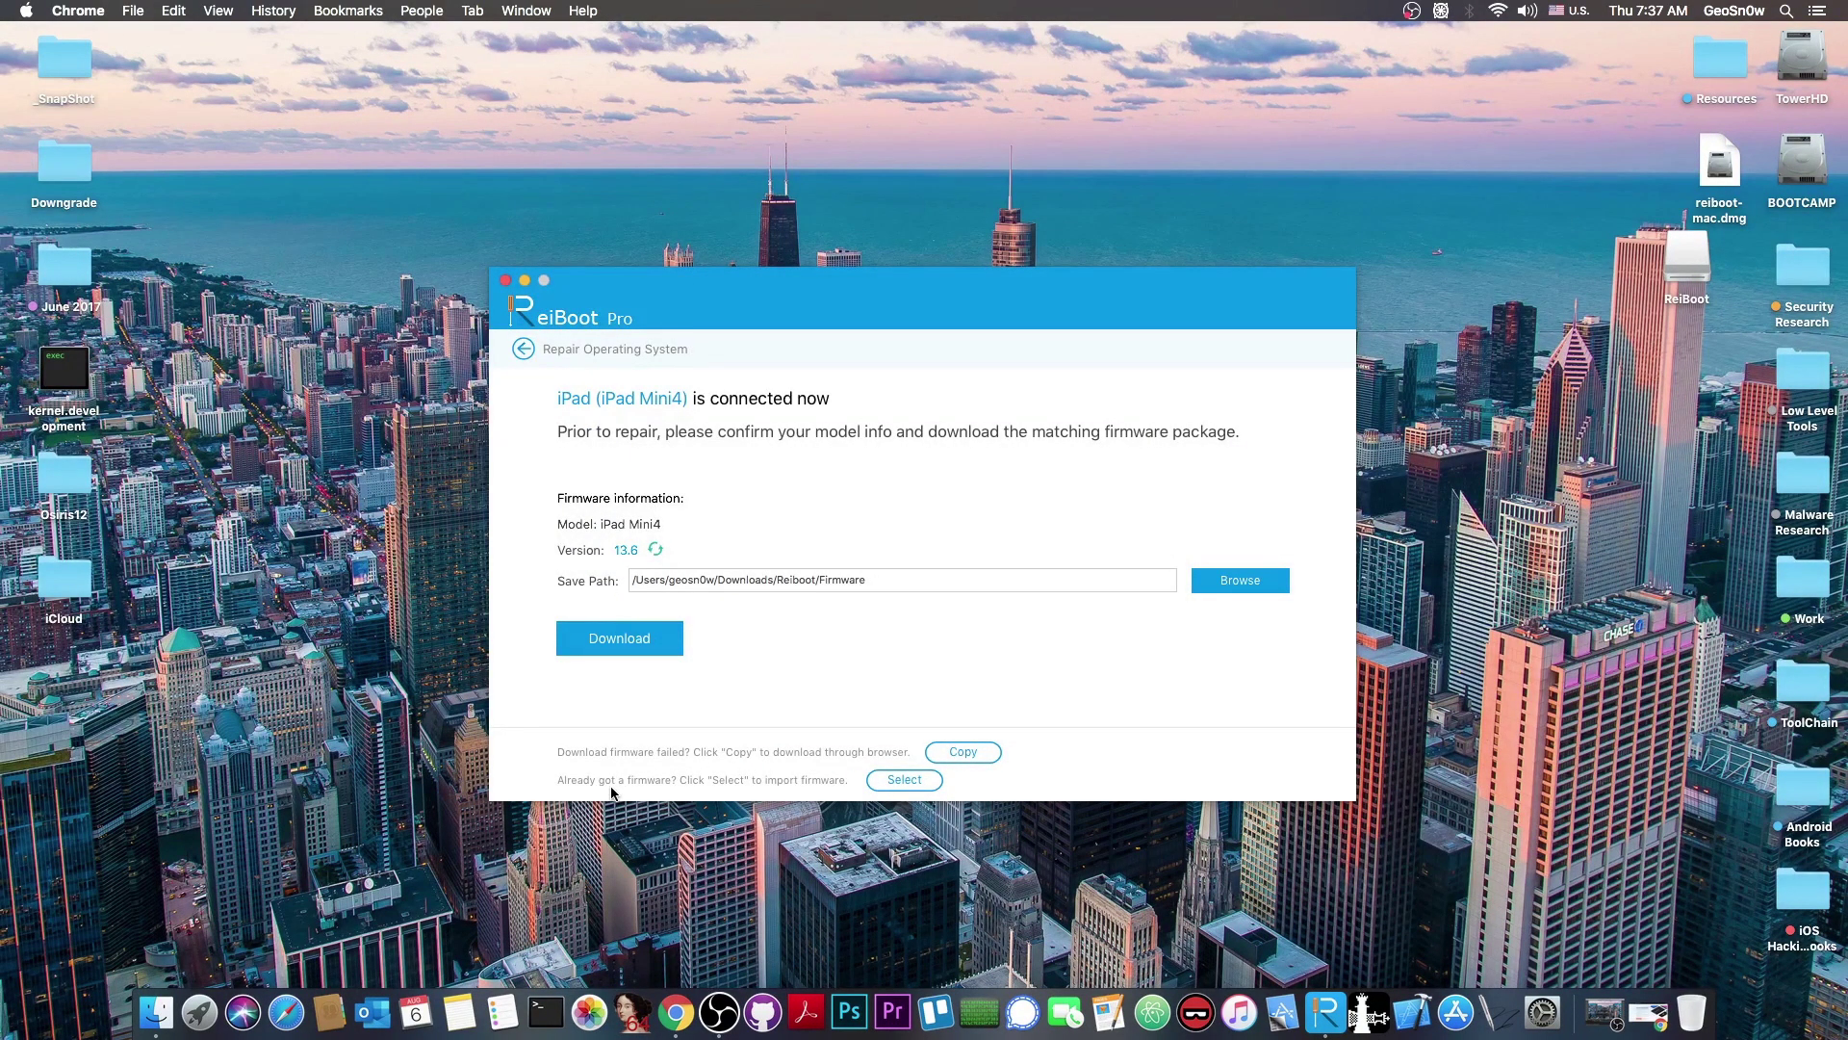
Open the firmware import option, cancel the file browser, and go back to the Repair Operating System page.
left_click(898, 780)
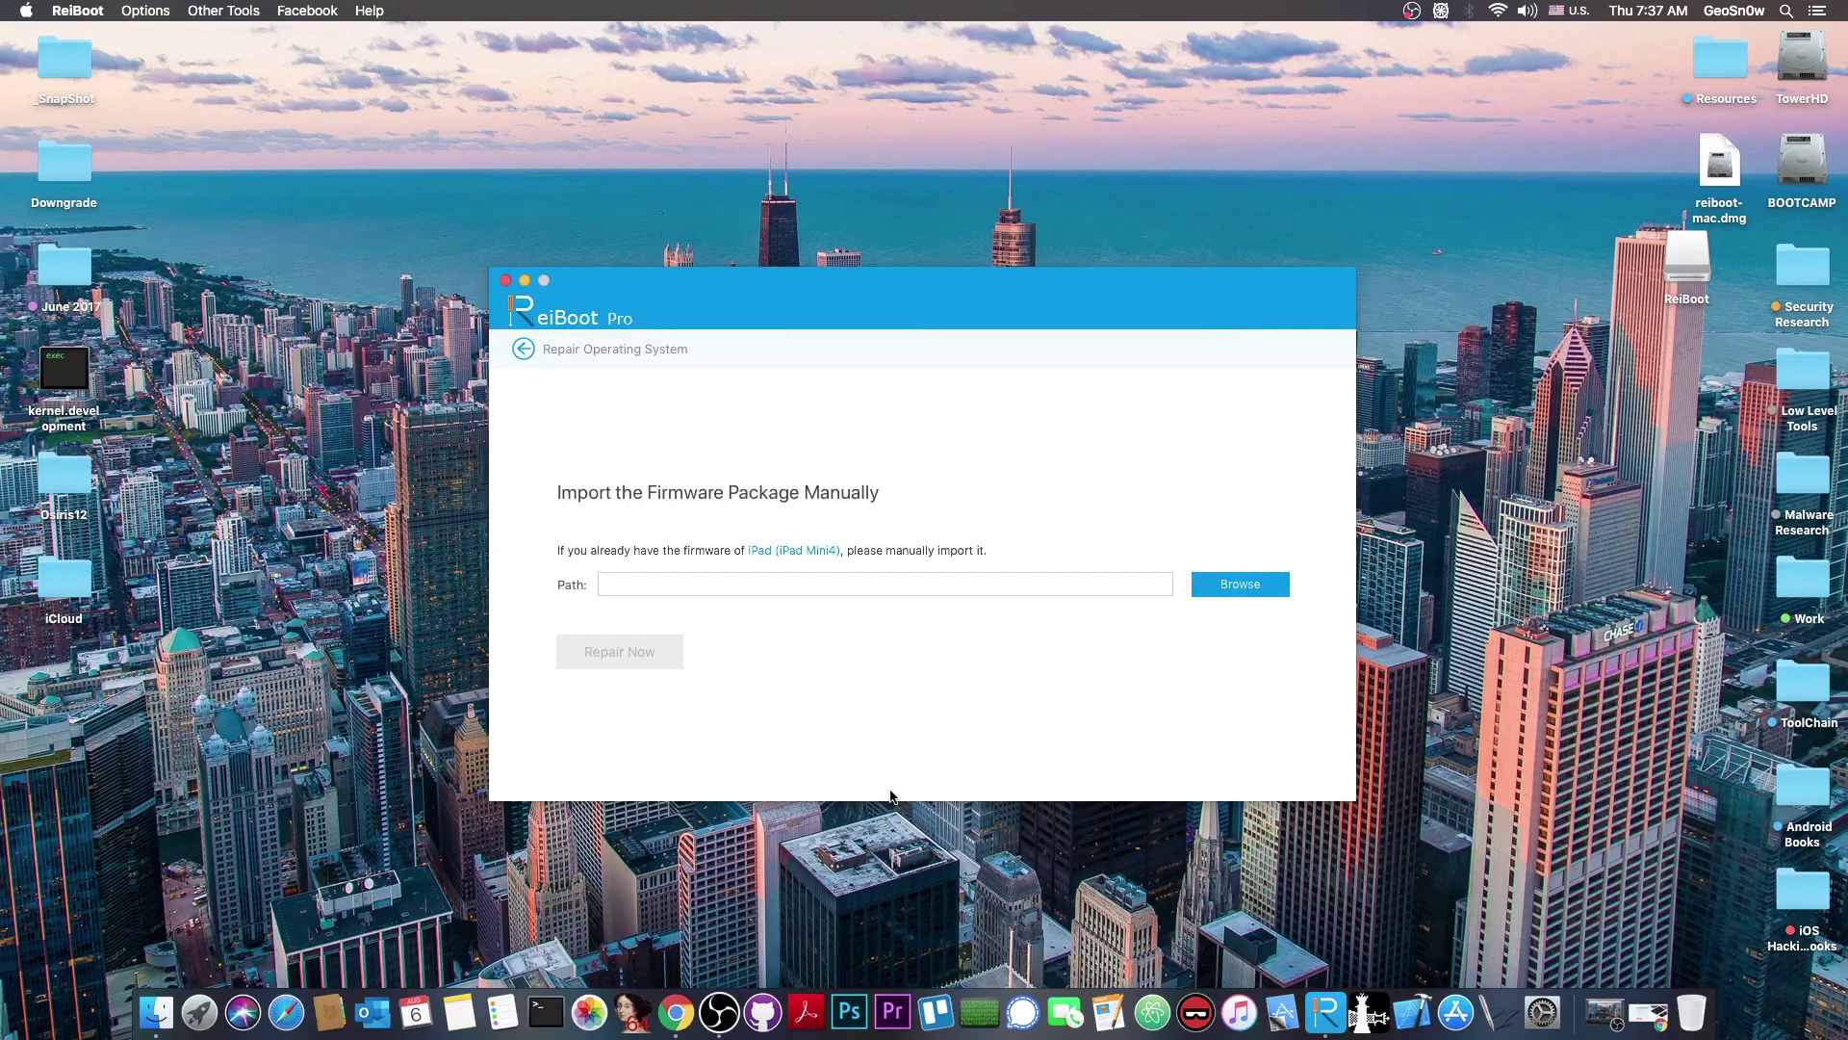
left_click(1228, 584)
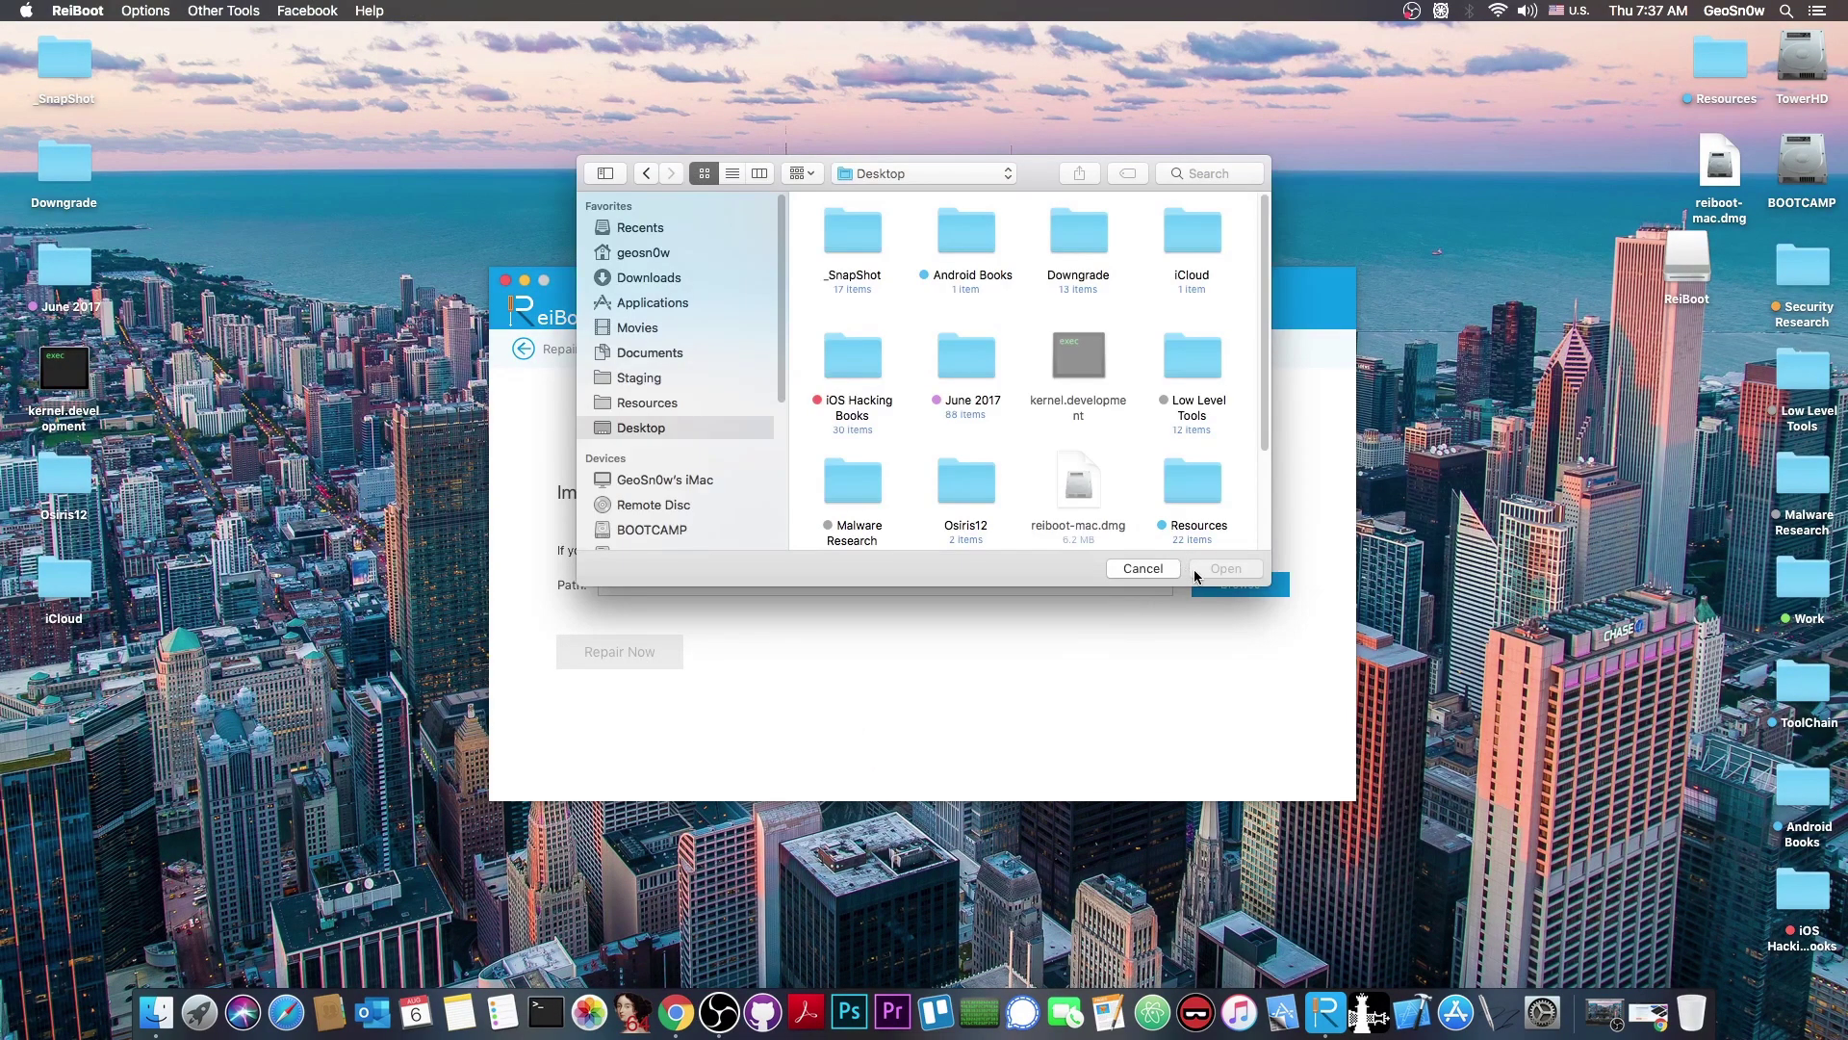
left_click(1160, 569)
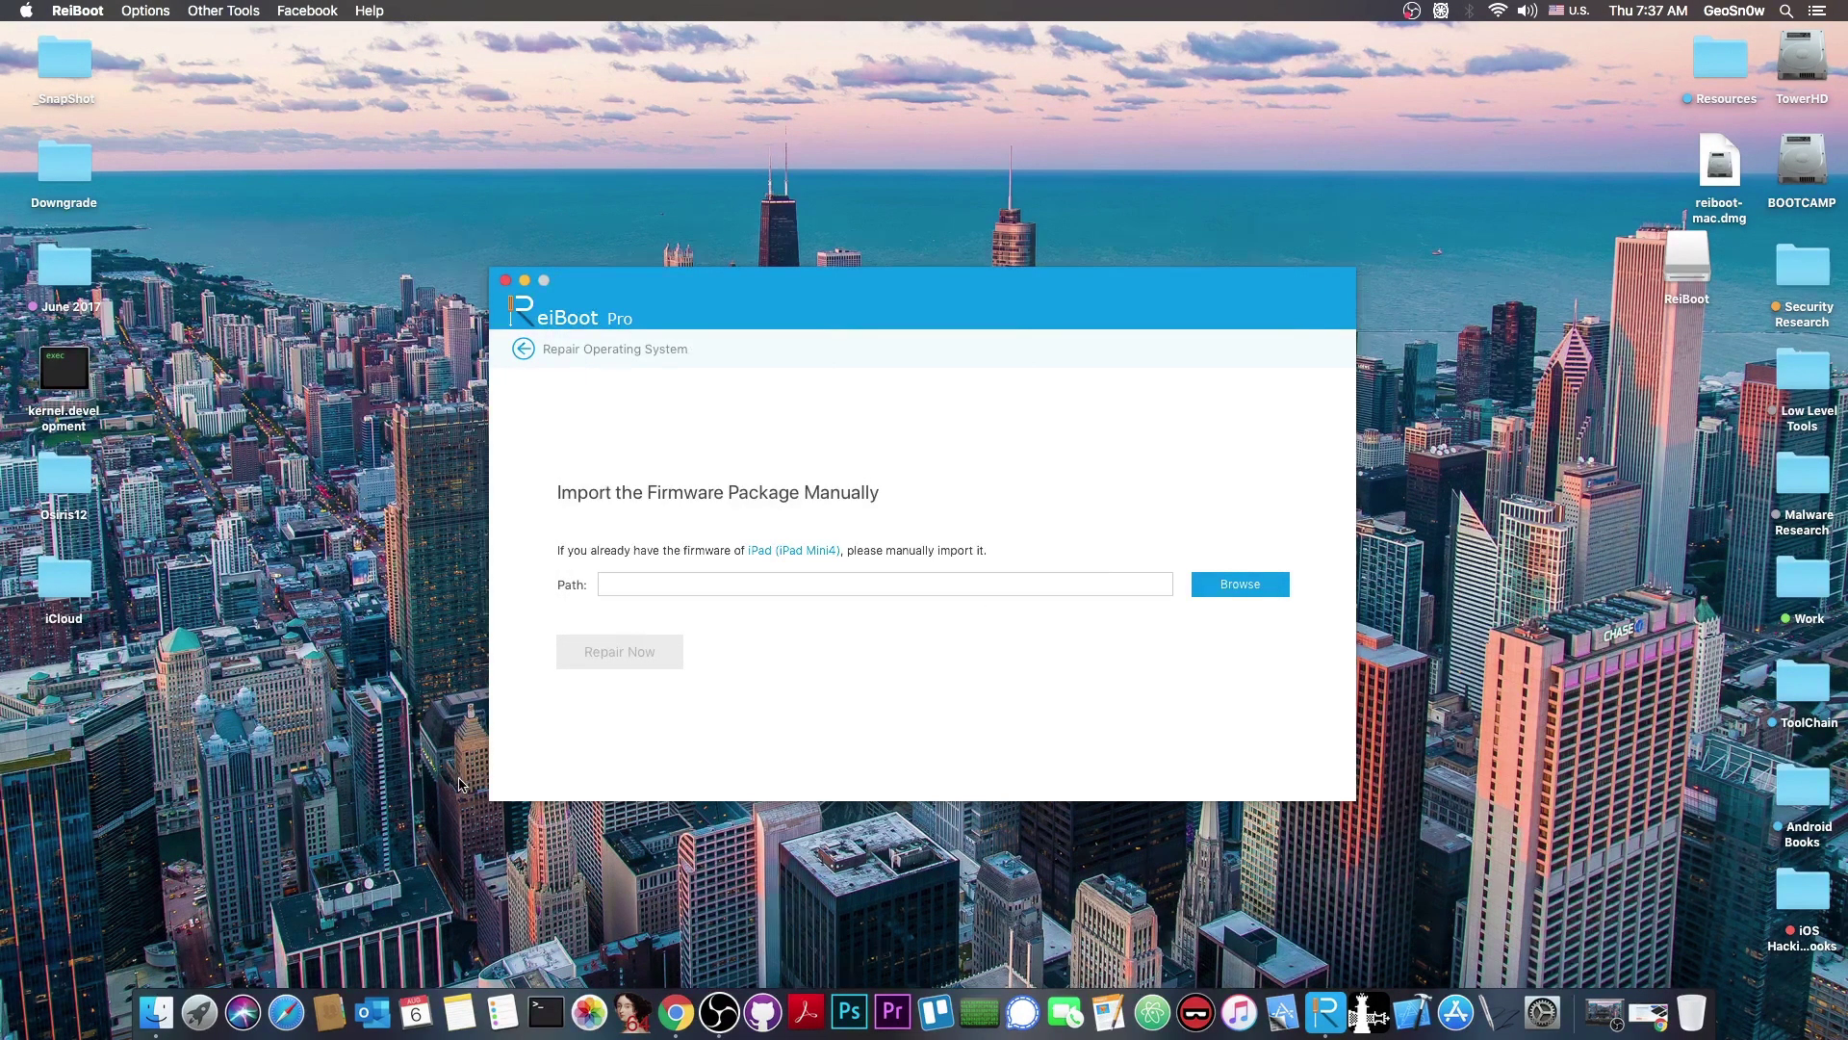
left_click(526, 346)
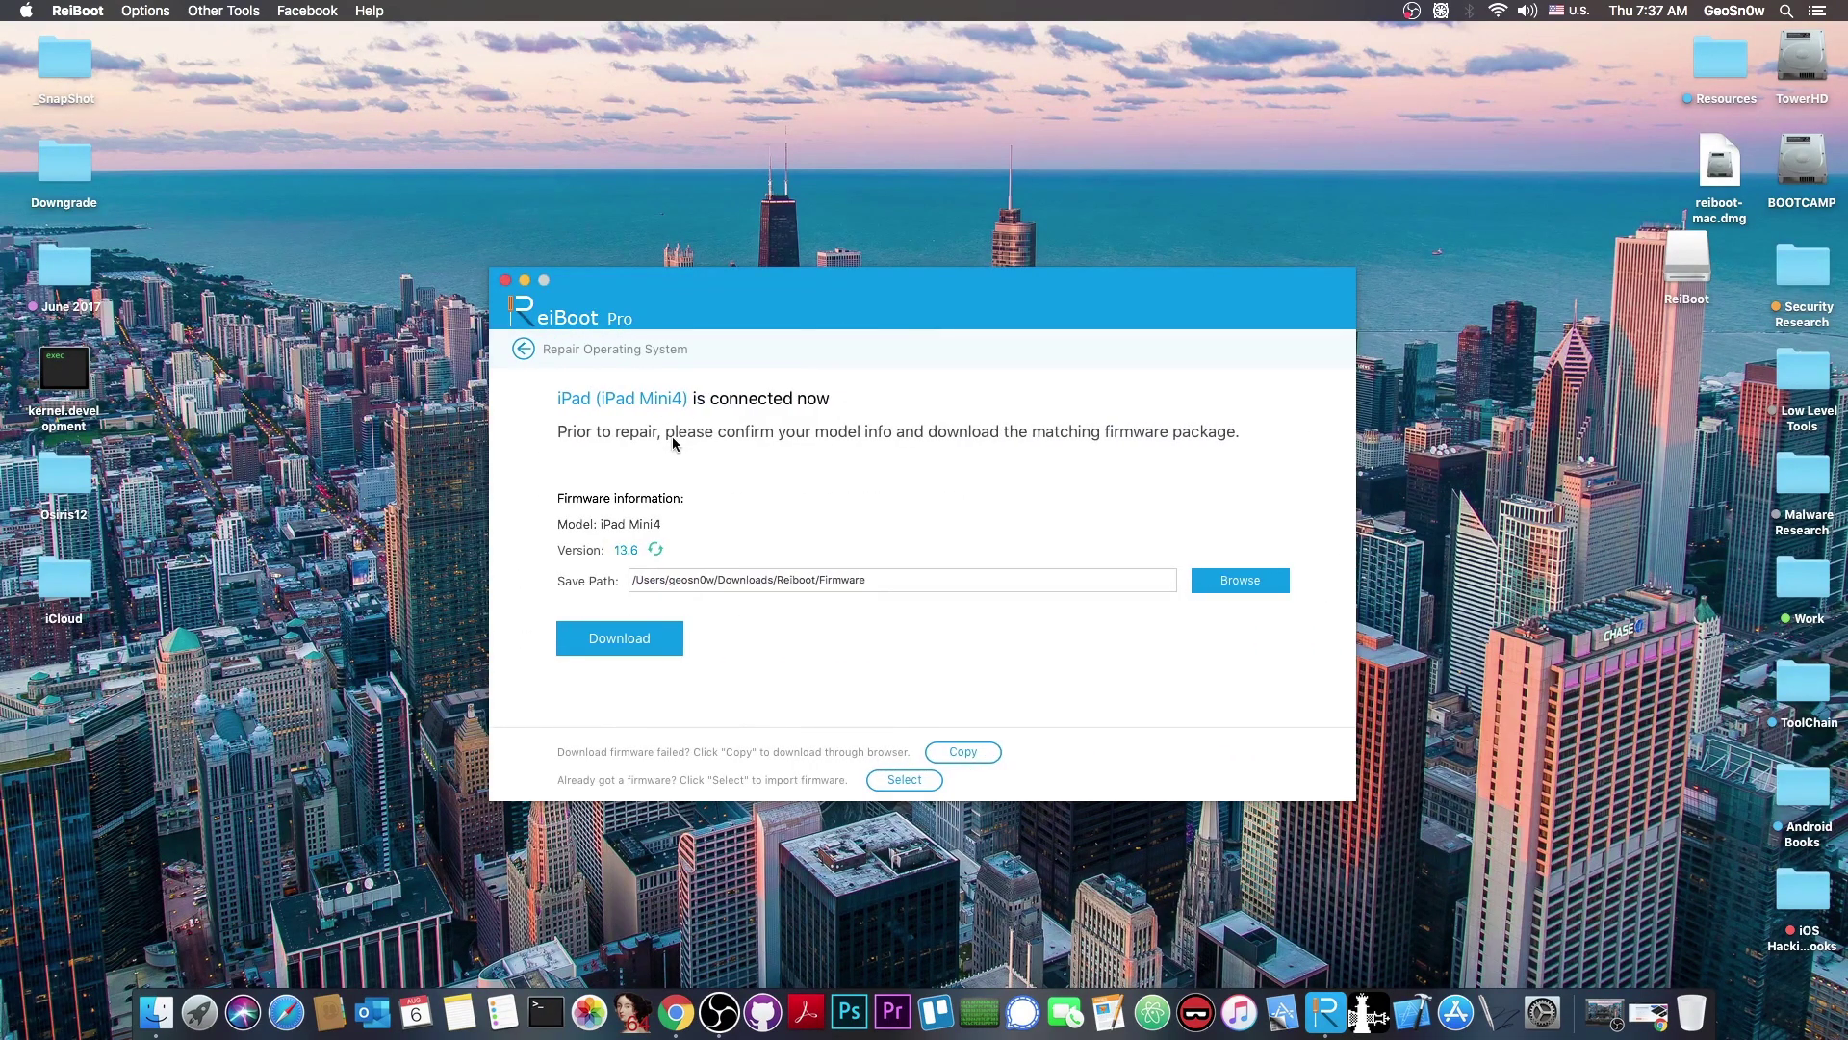
left_click(523, 349)
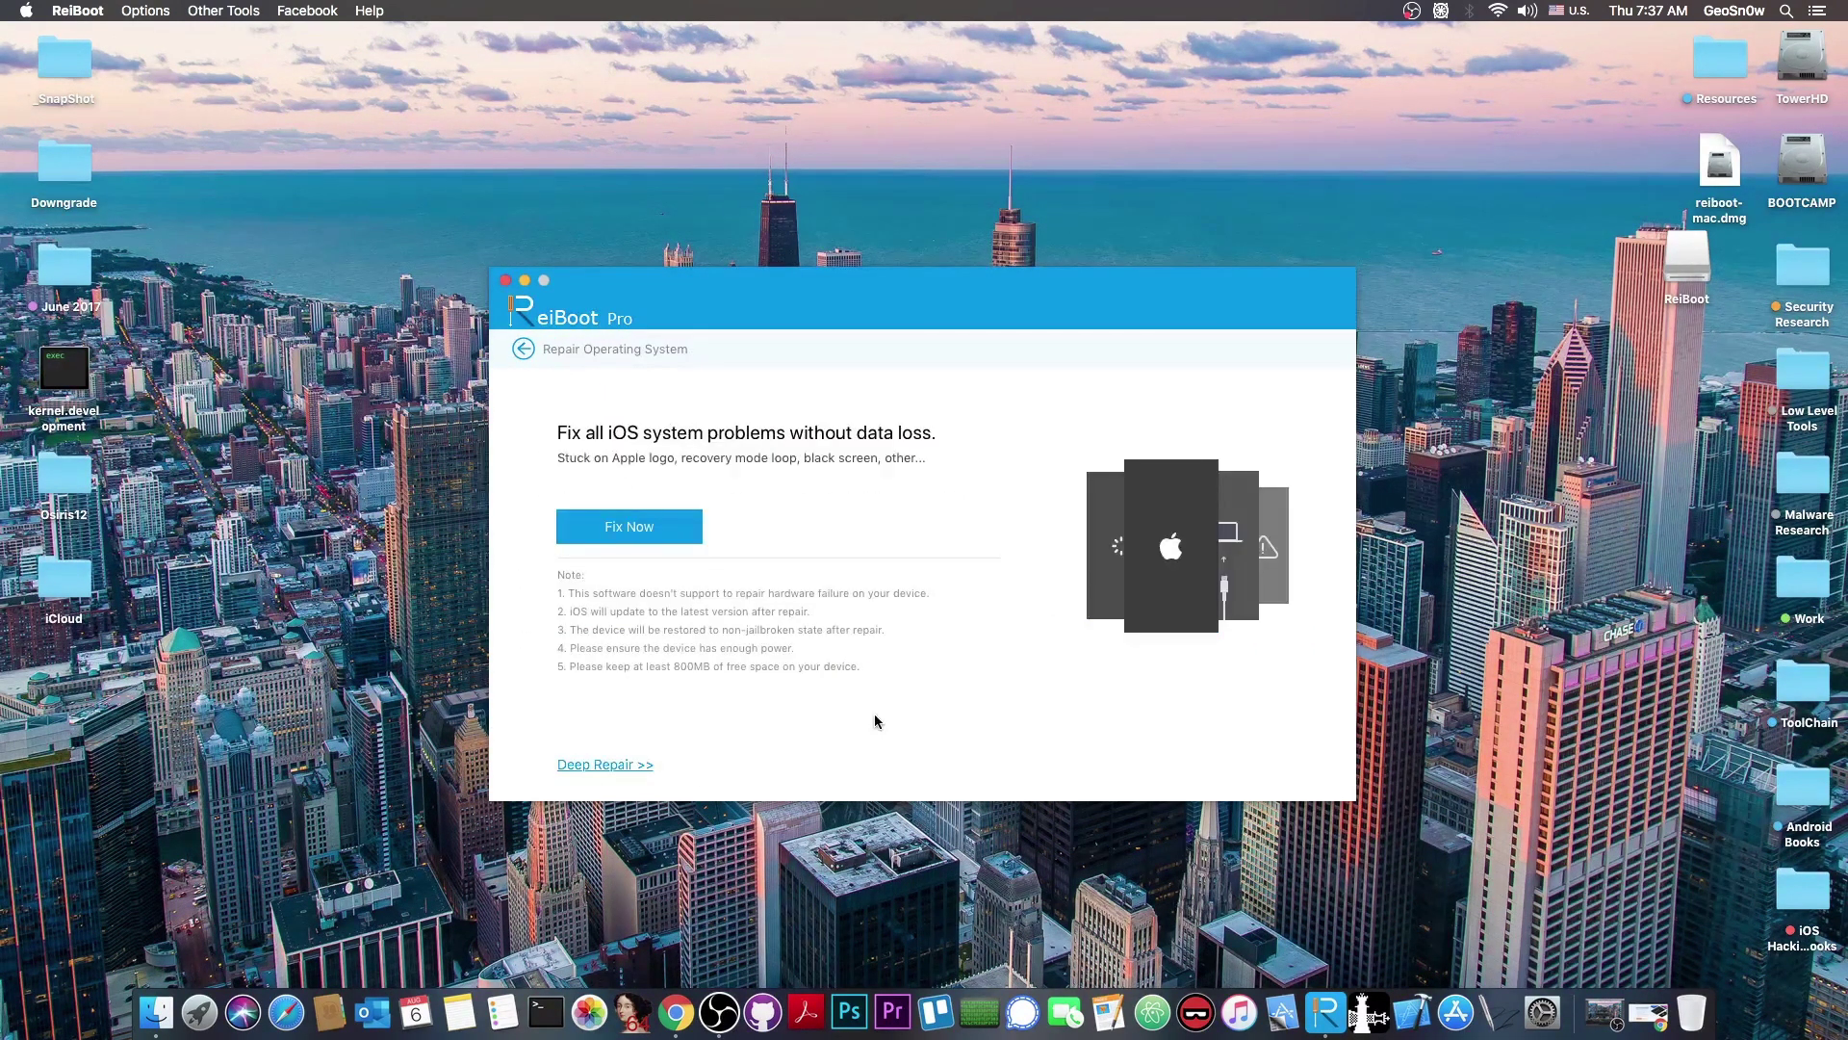
left_click_drag(852, 299, 838, 207)
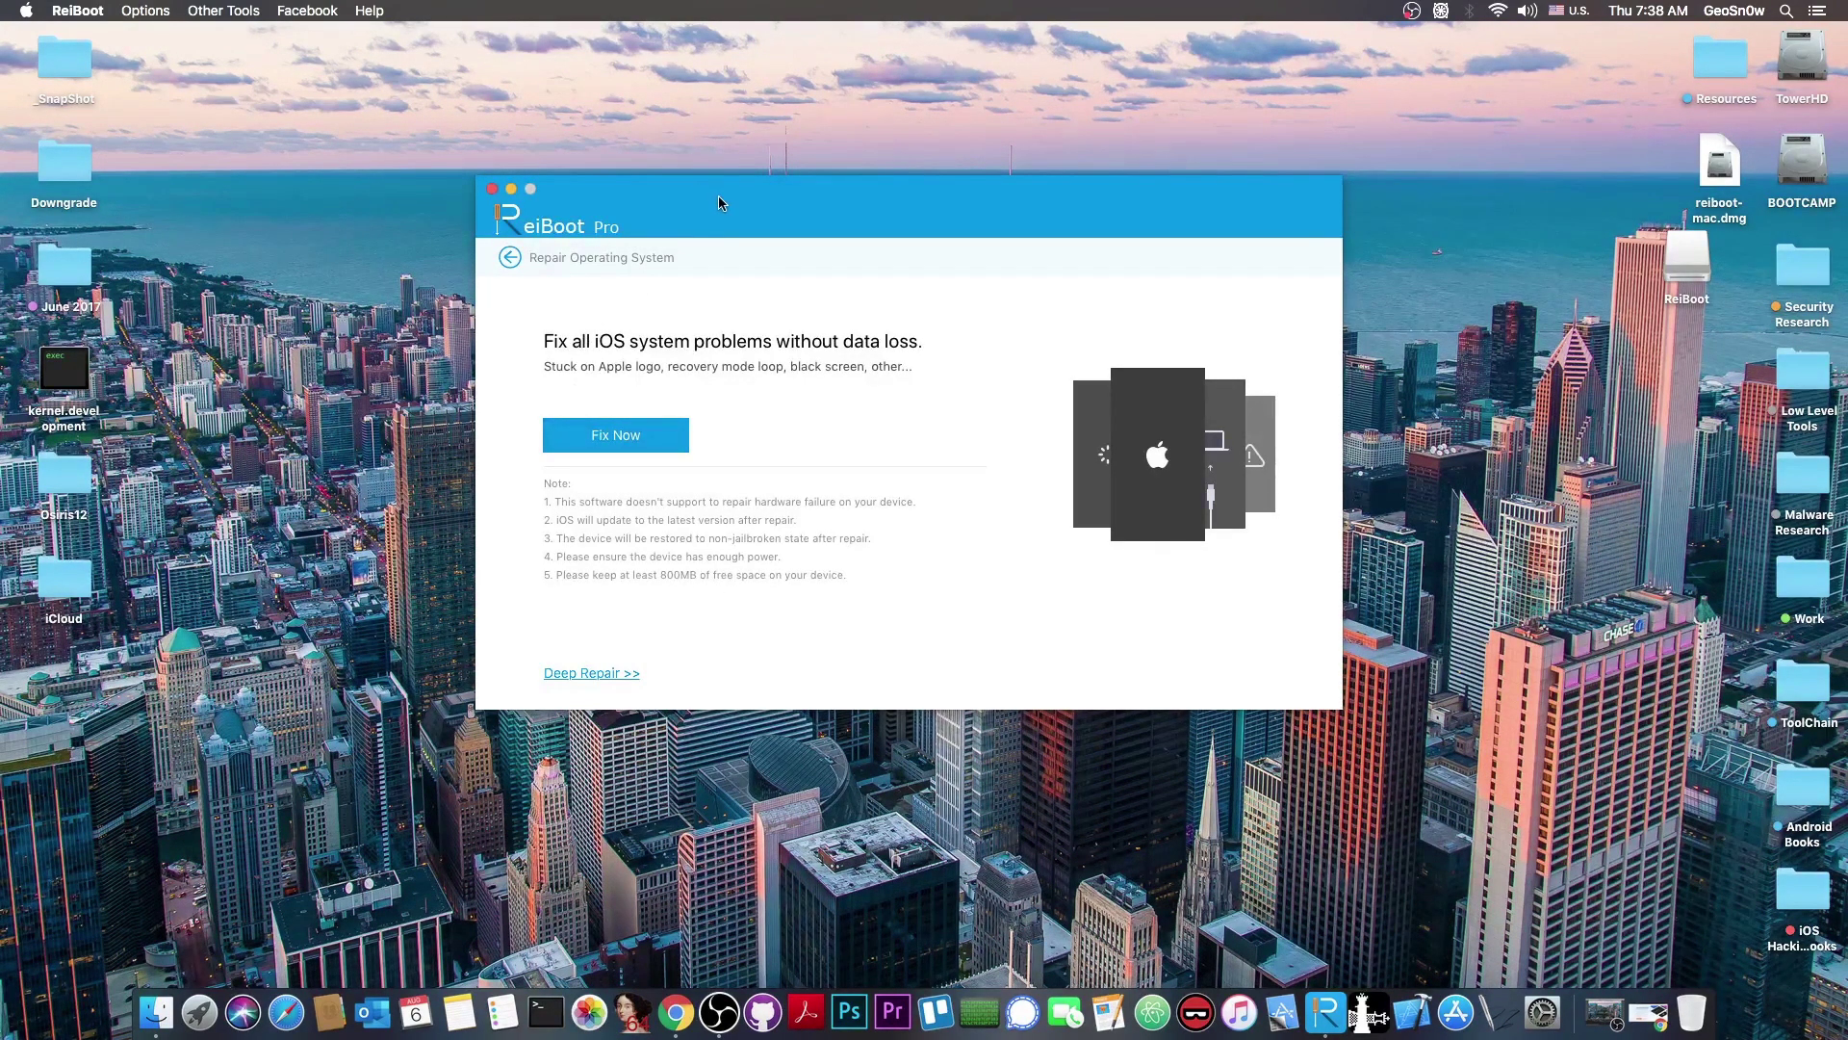
Return ReiBoot to its main menu, close it, and restore Chrome's Tenorshare ReiBoot product page.
left_click_drag(718, 196, 781, 228)
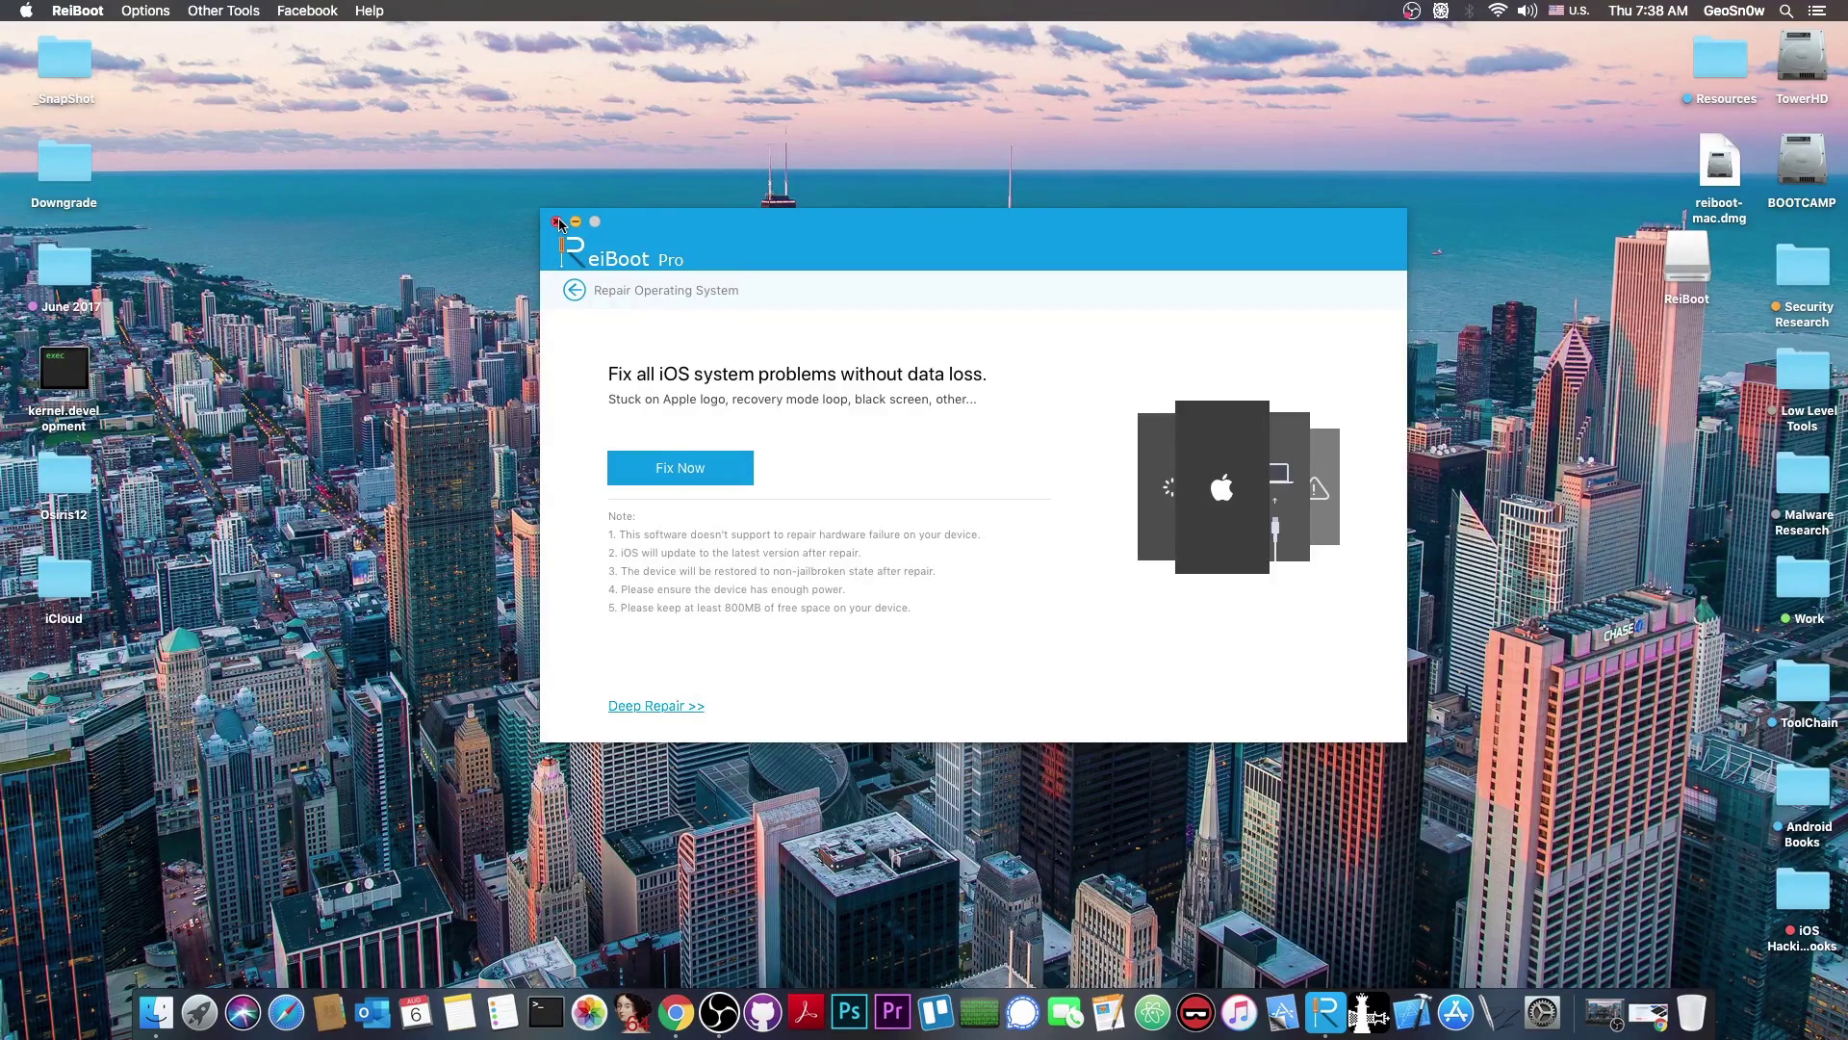
left_click(574, 291)
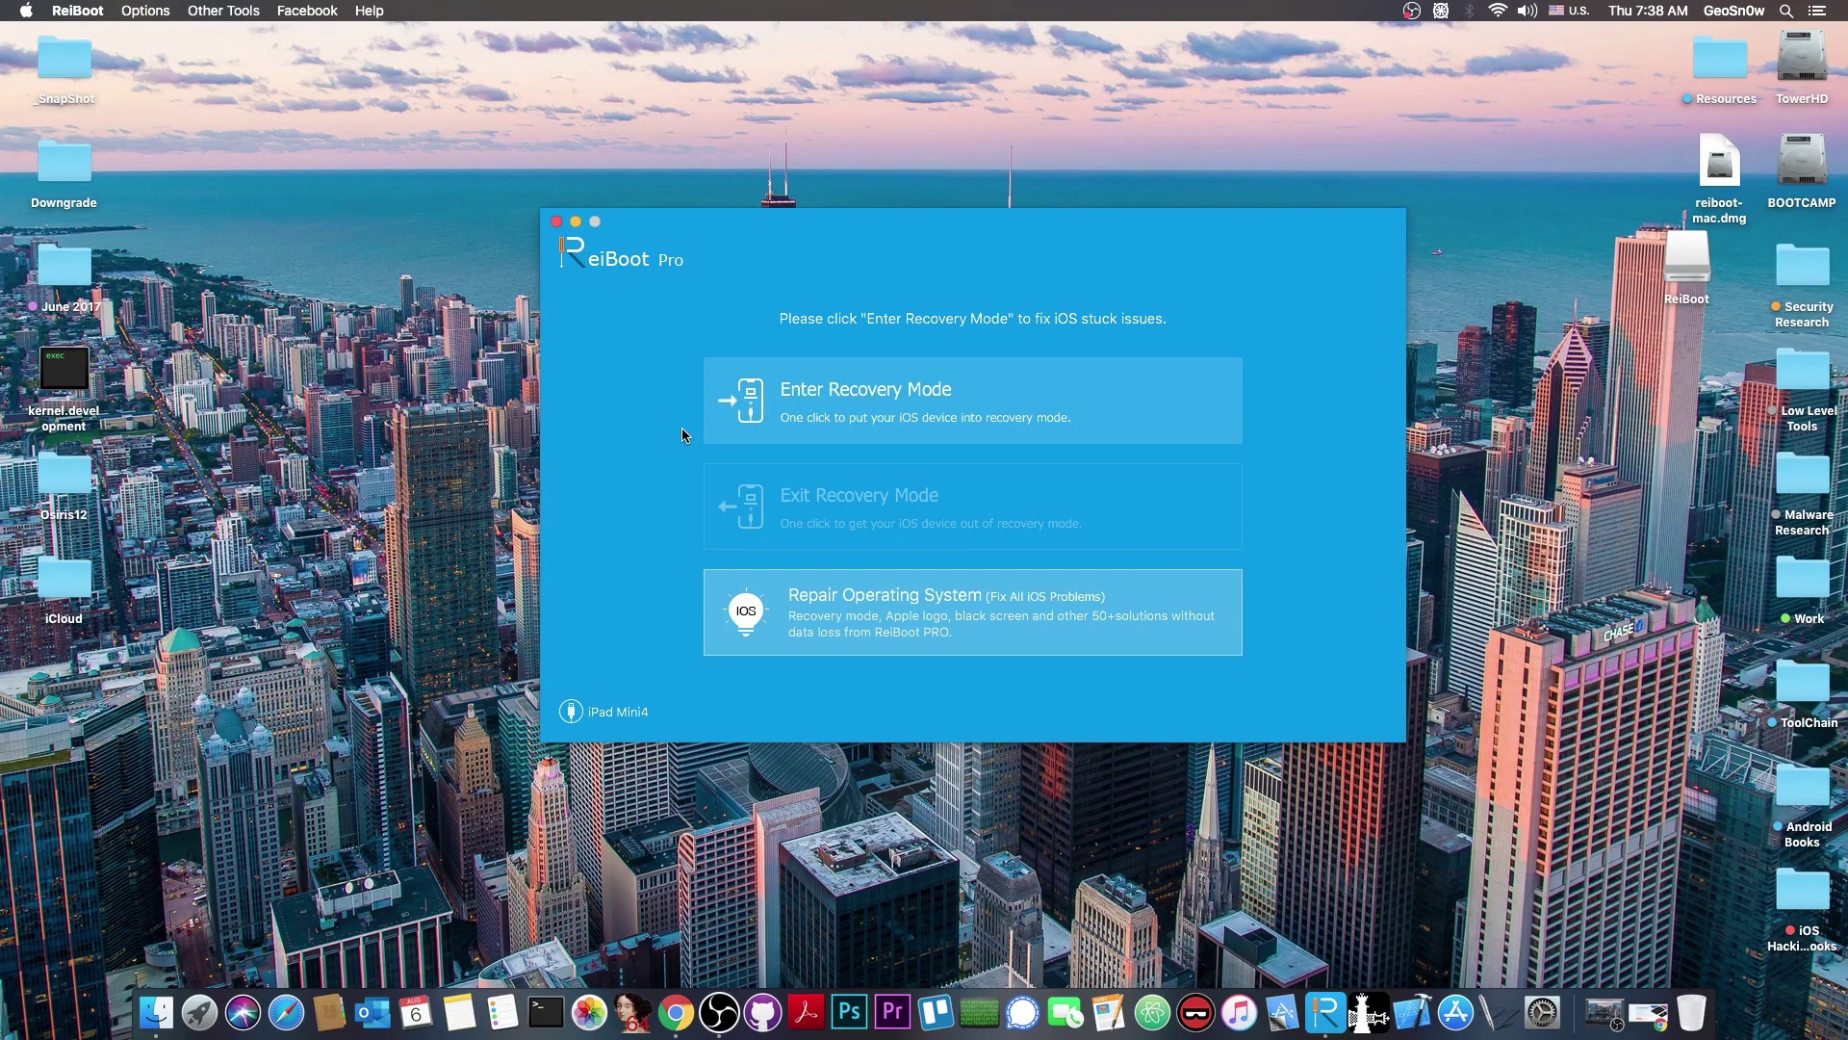
left_click(555, 223)
left_click(1642, 1020)
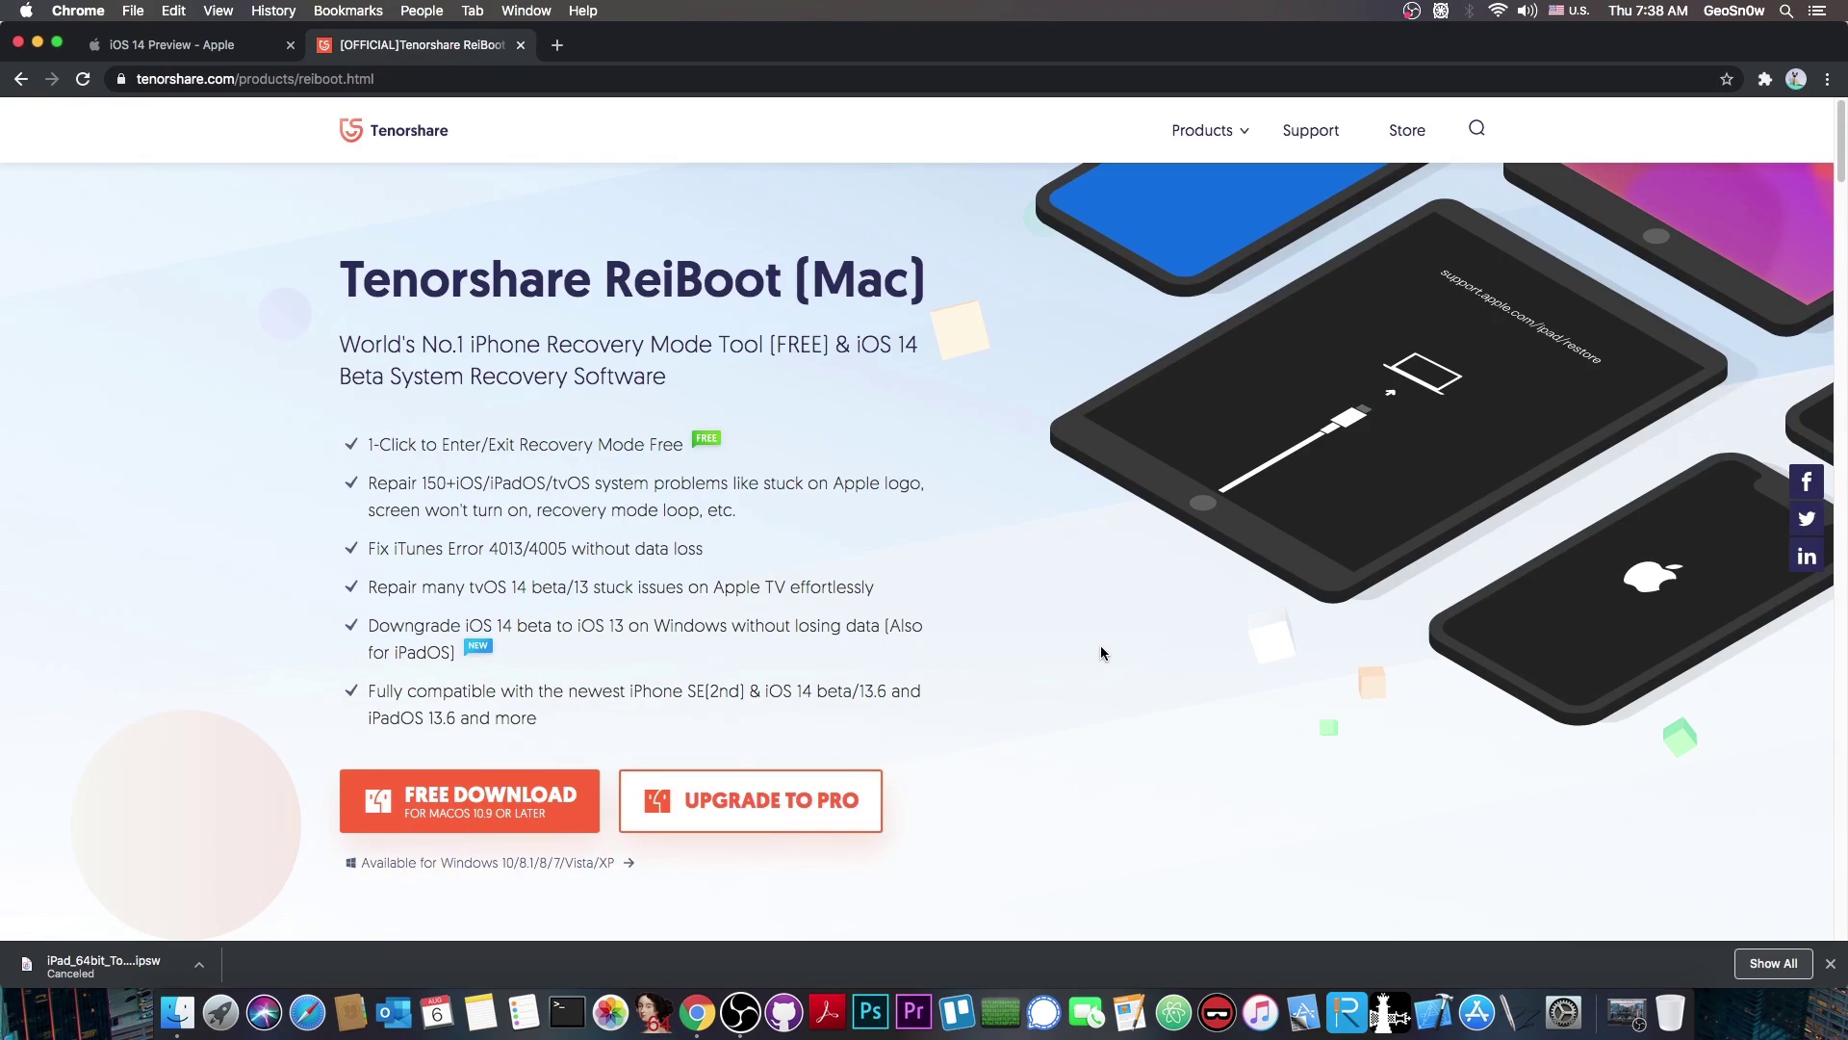
Clear the canceled download bar and minimize the Chrome window to the Dock.
left_click(1830, 964)
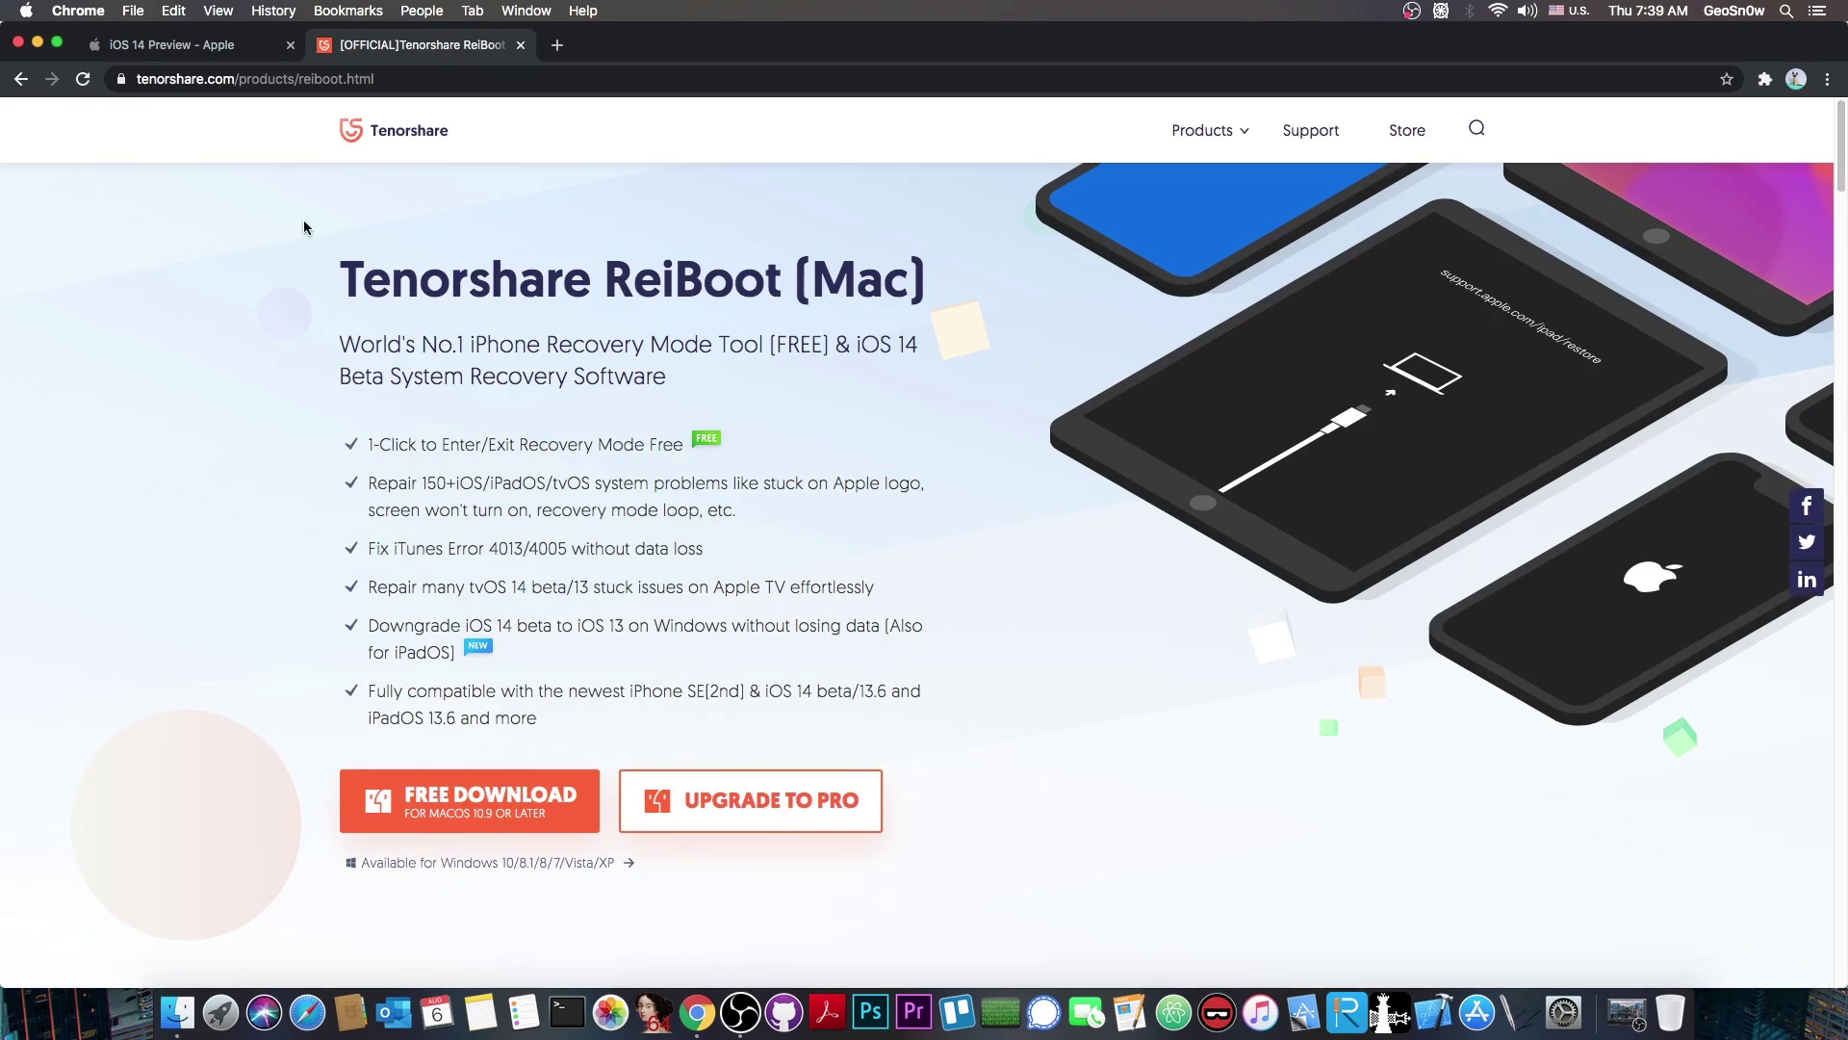
left_click(37, 45)
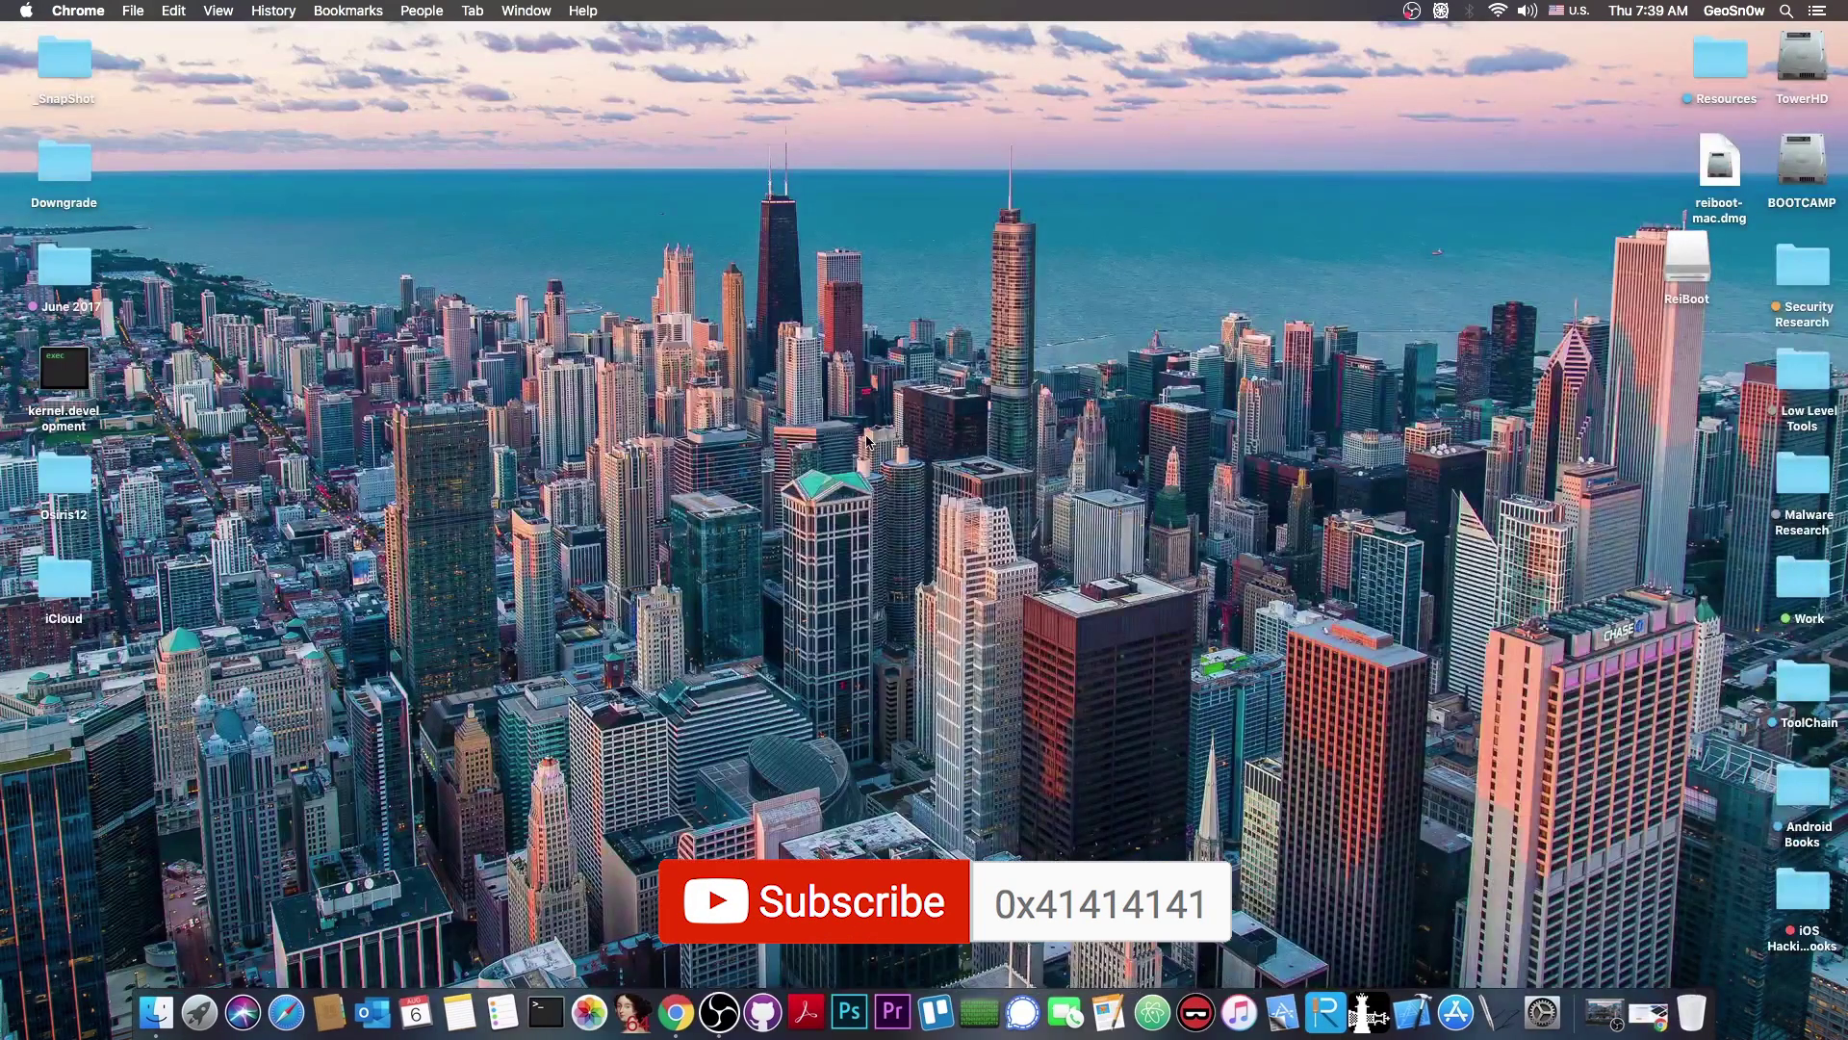